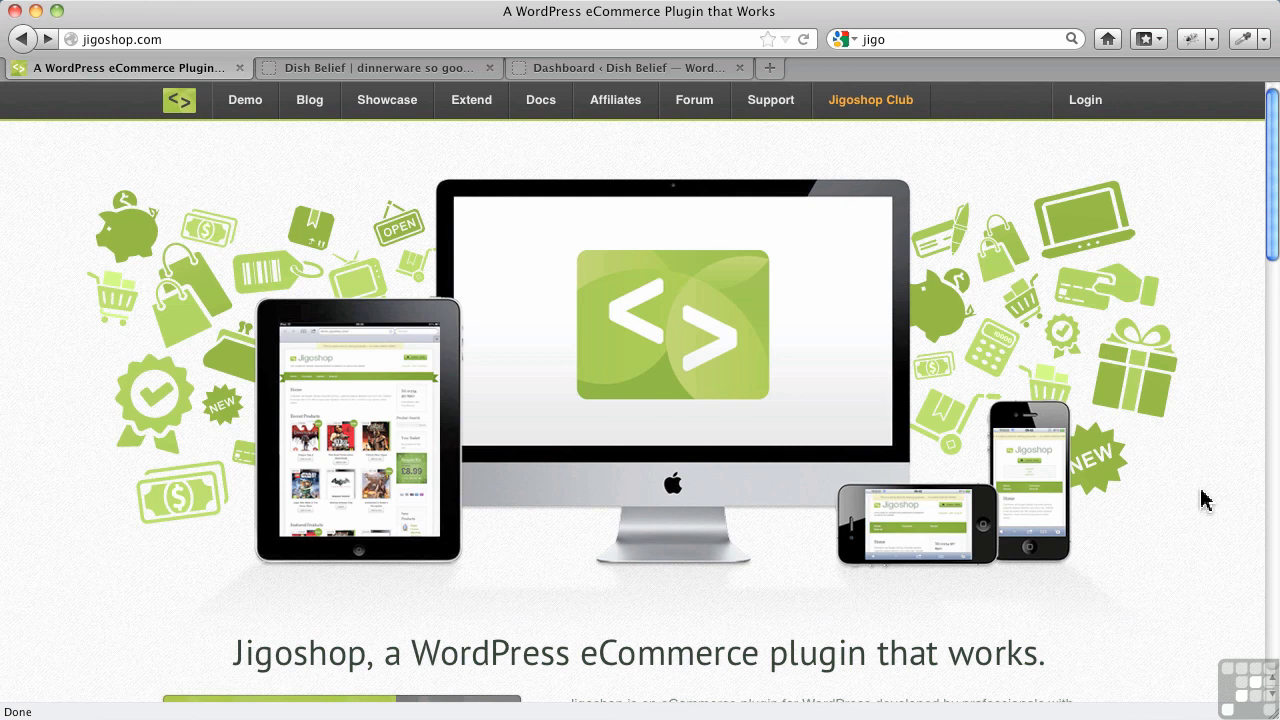
Browse the Jigoshop Extensions catalogue of paid add-ons such as payment gateways, shipping methods and converters
mouse_move(480, 125)
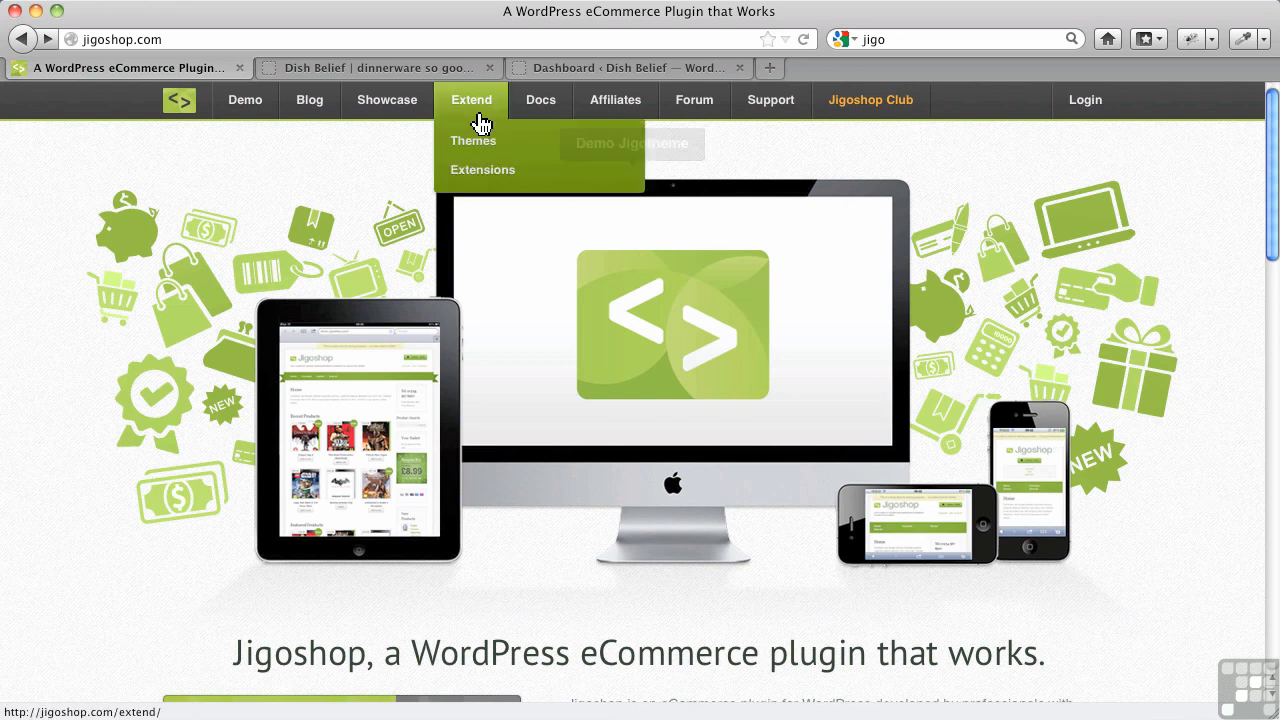
left_click(493, 182)
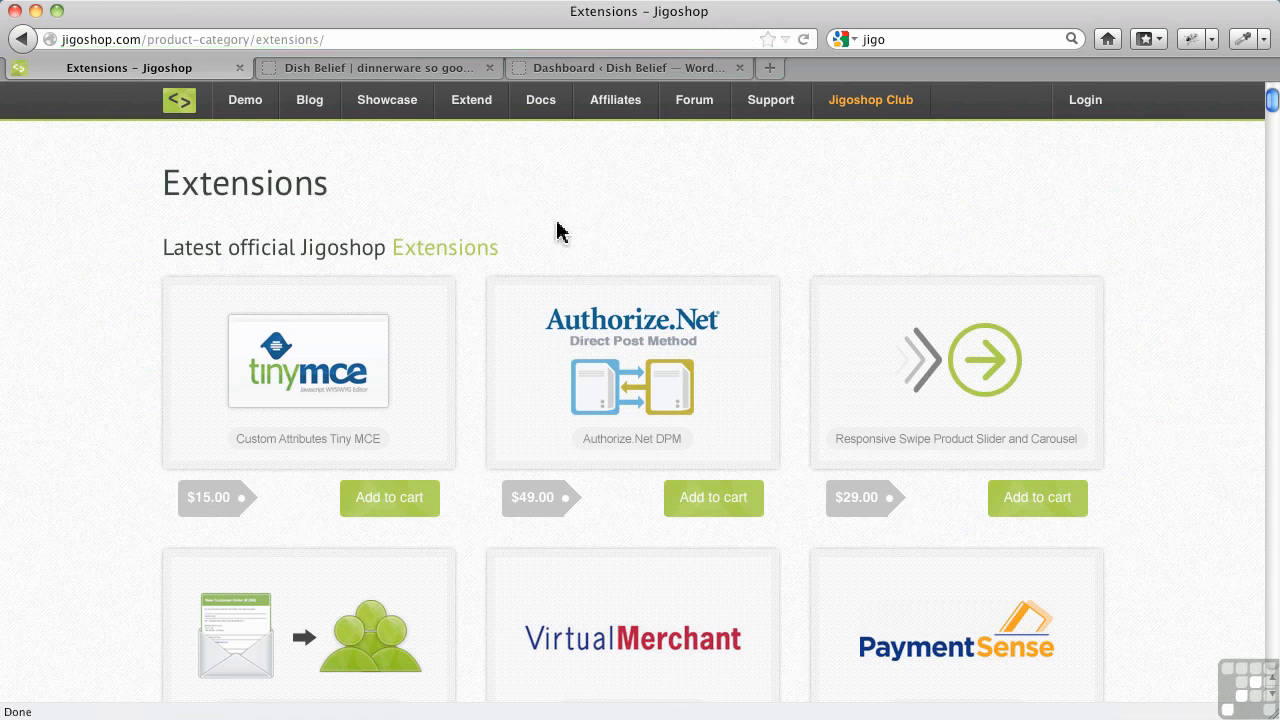
scroll(100, 353, "down", 1)
scroll(100, 353, "down", 3)
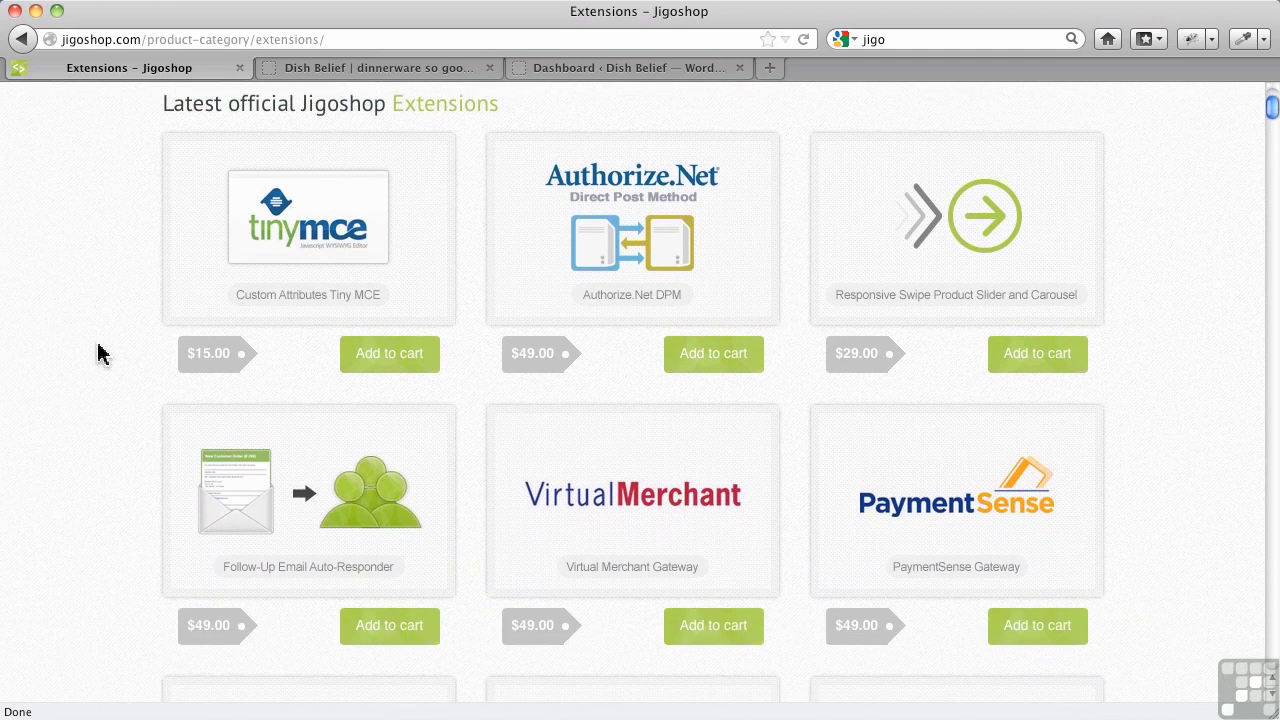
scroll(100, 353, "down", 2)
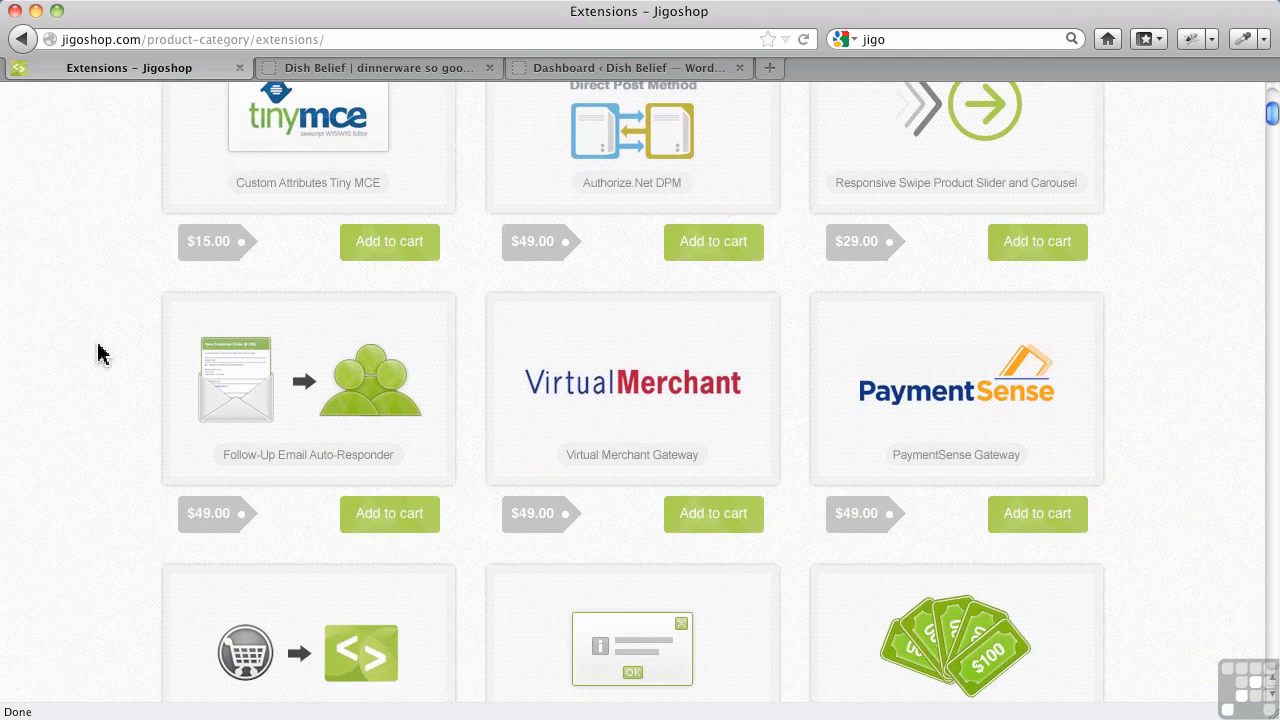
scroll(100, 353, "down", 1)
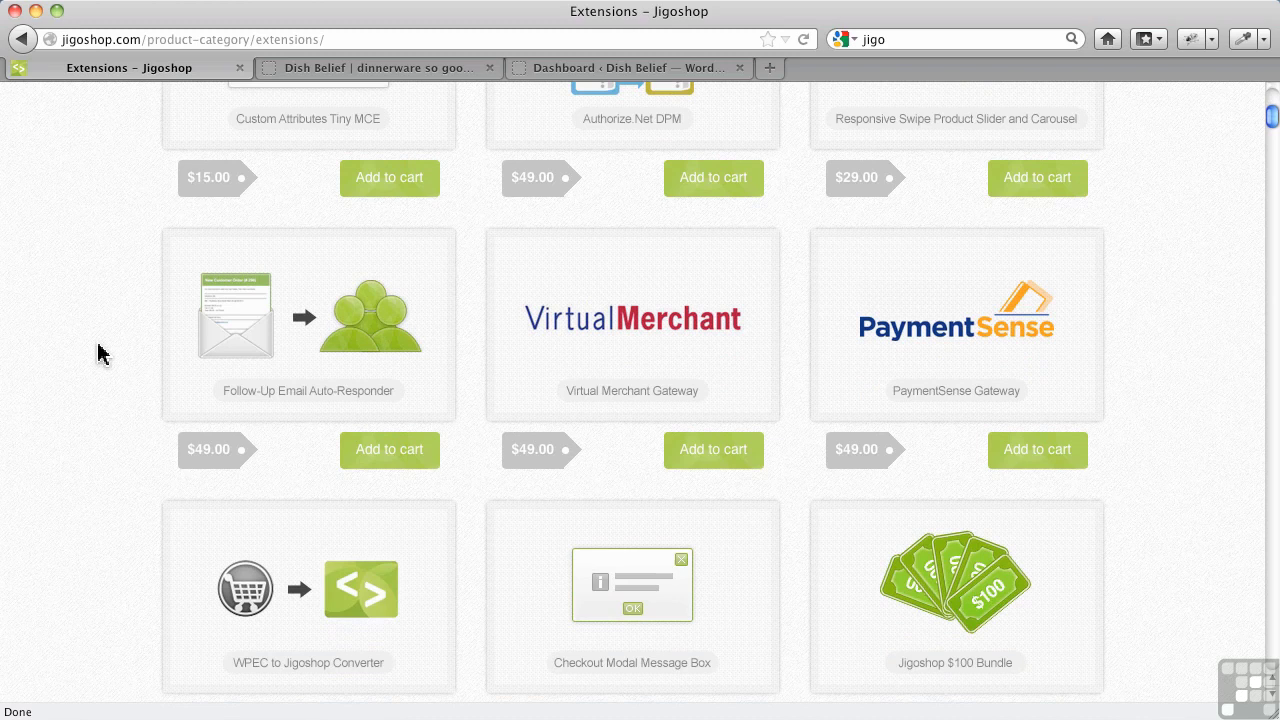
scroll(100, 353, "down", 1)
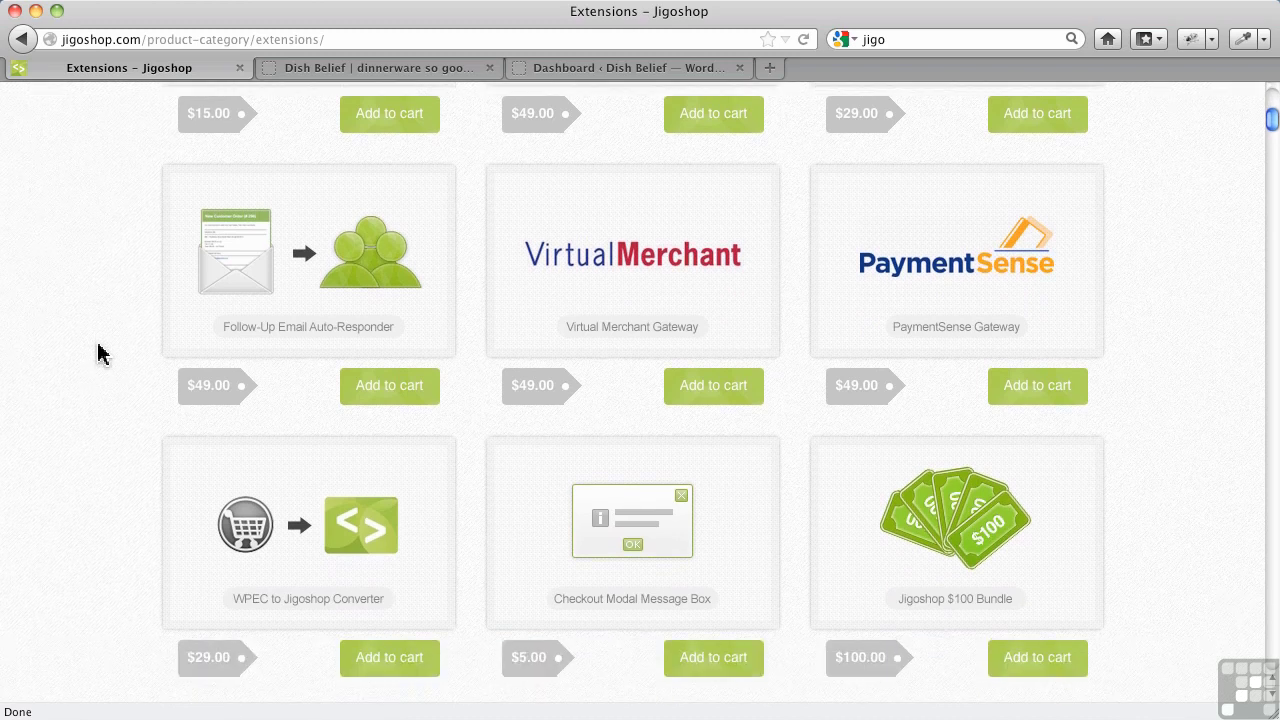
scroll(100, 353, "down", 1)
scroll(100, 353, "down", 6)
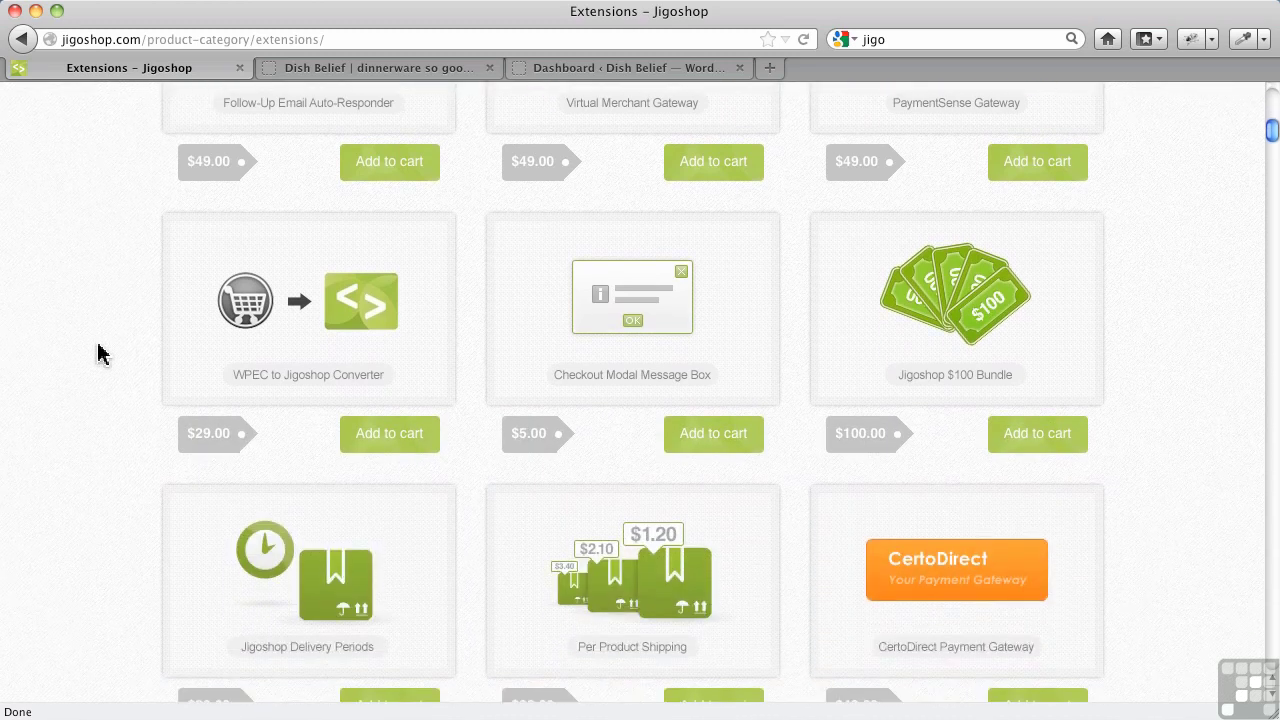
scroll(100, 353, "down", 6)
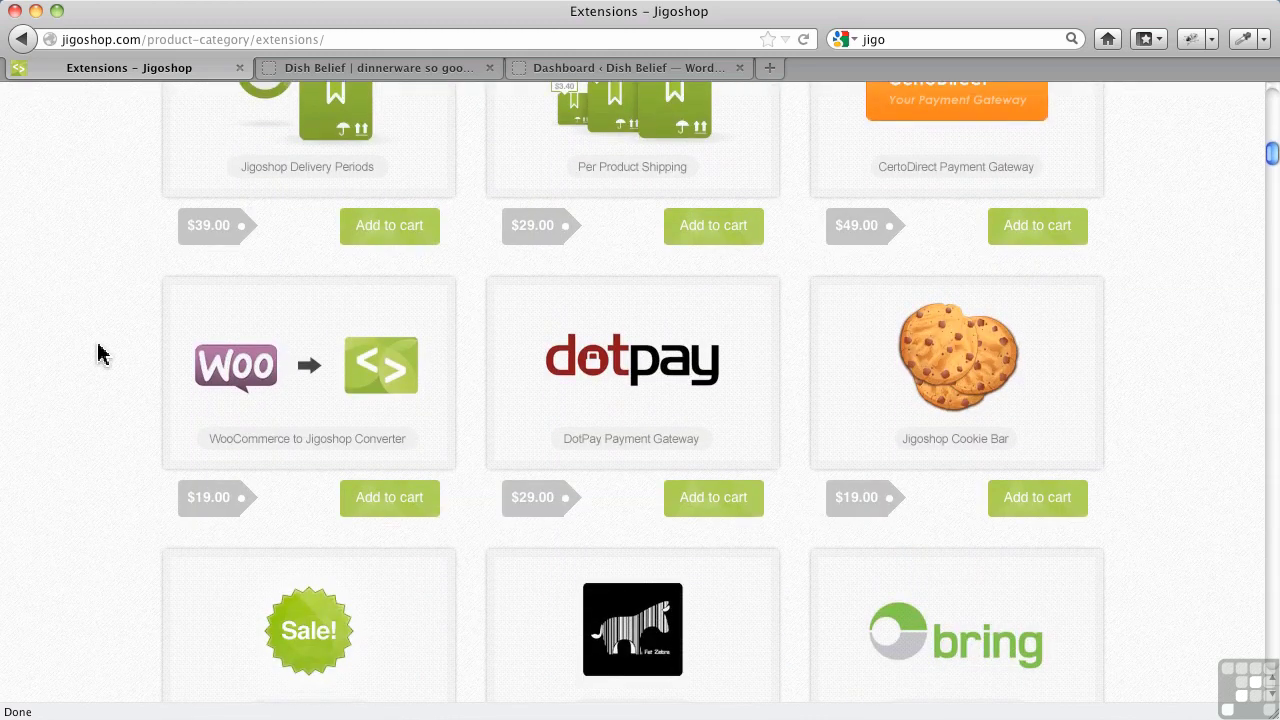
scroll(100, 353, "down", 5)
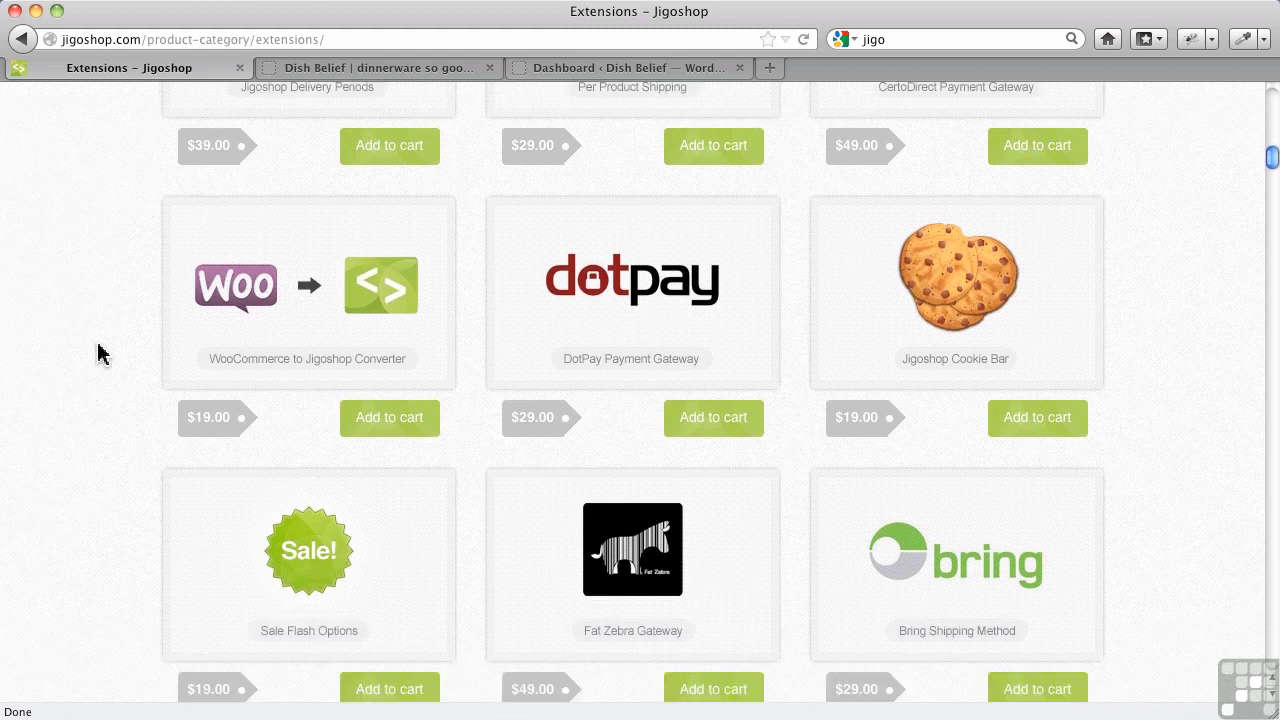
scroll(100, 353, "down", 11)
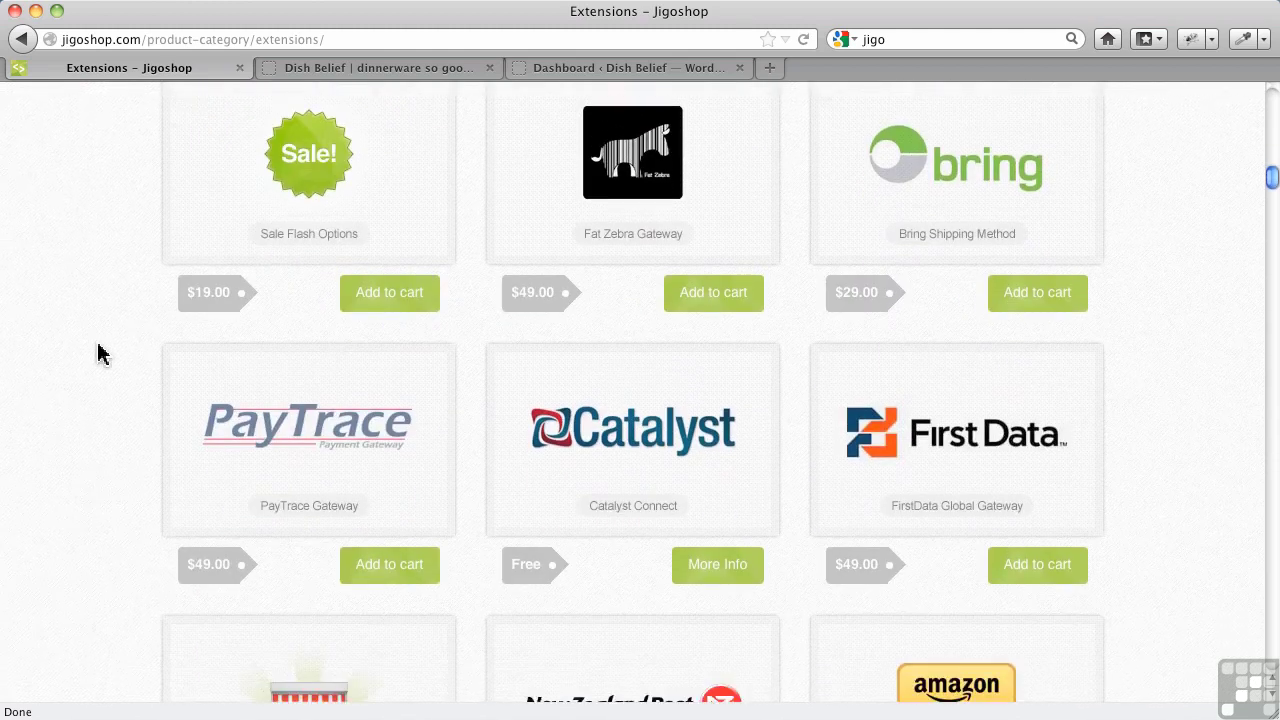
scroll(100, 353, "down", 7)
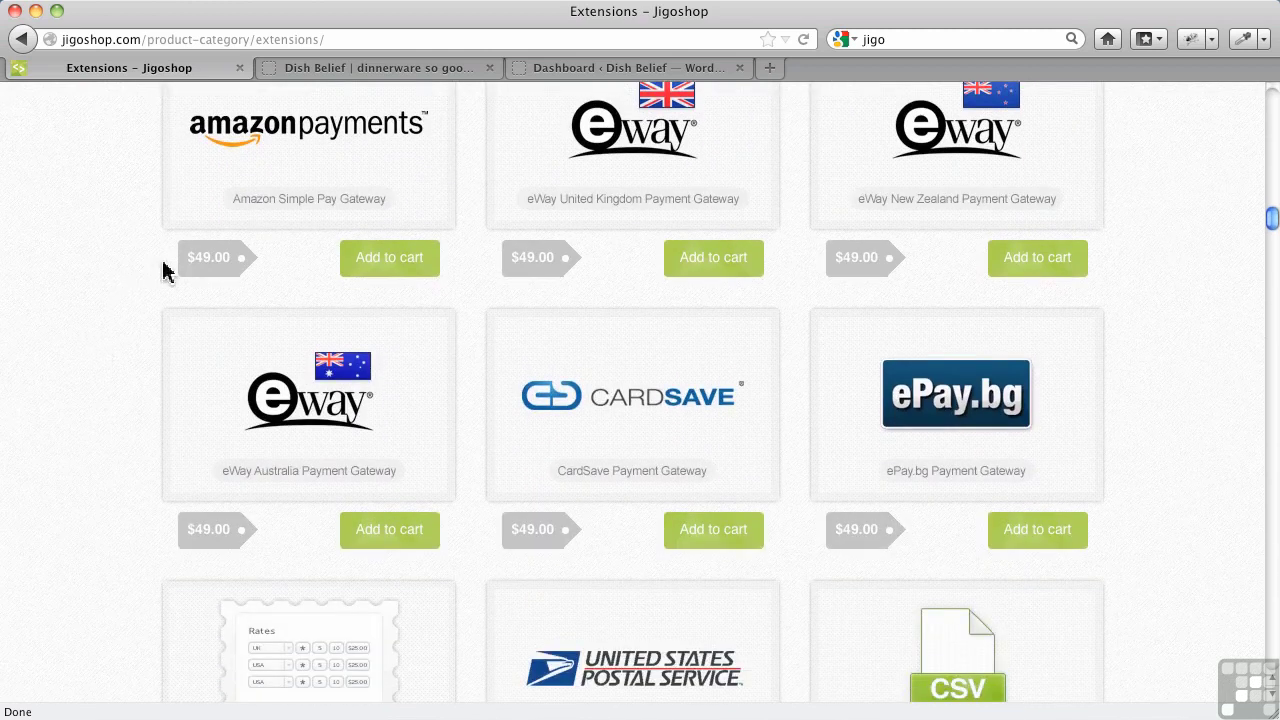
Go to the Dish Belief site's admin dashboard and its Plugins > Add New page
left_click(443, 68)
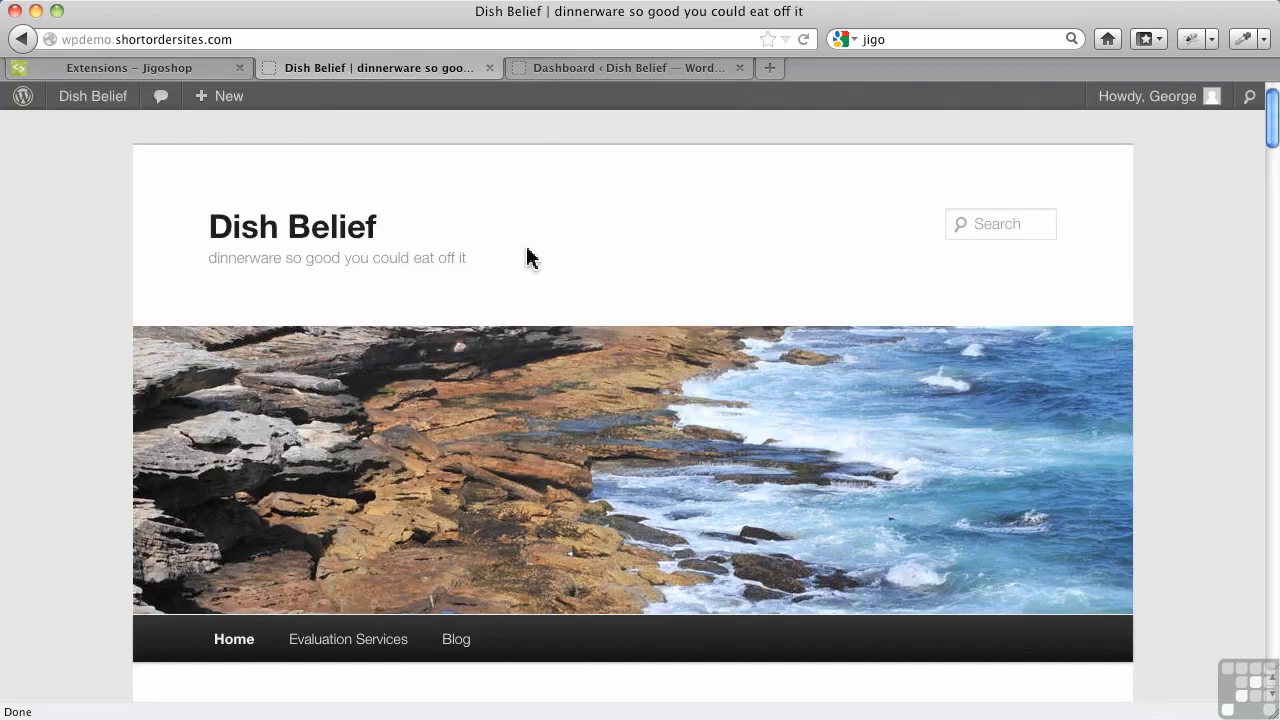
left_click(556, 78)
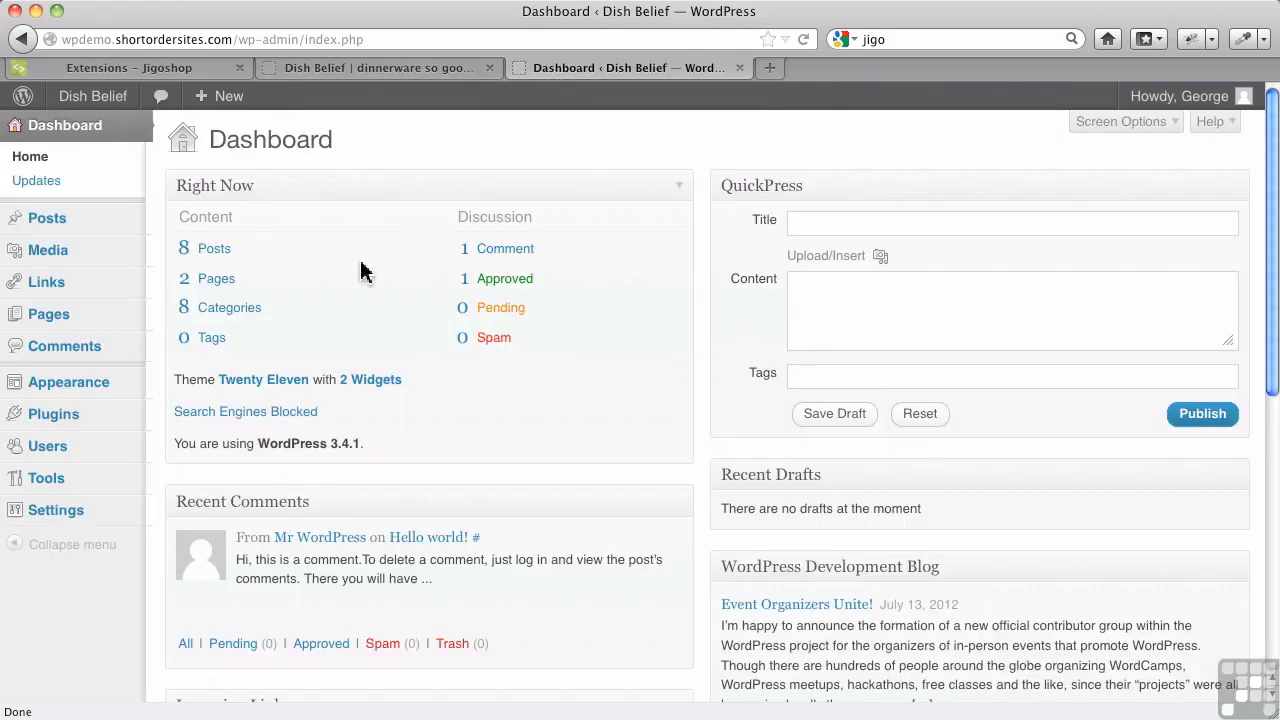
mouse_move(86, 418)
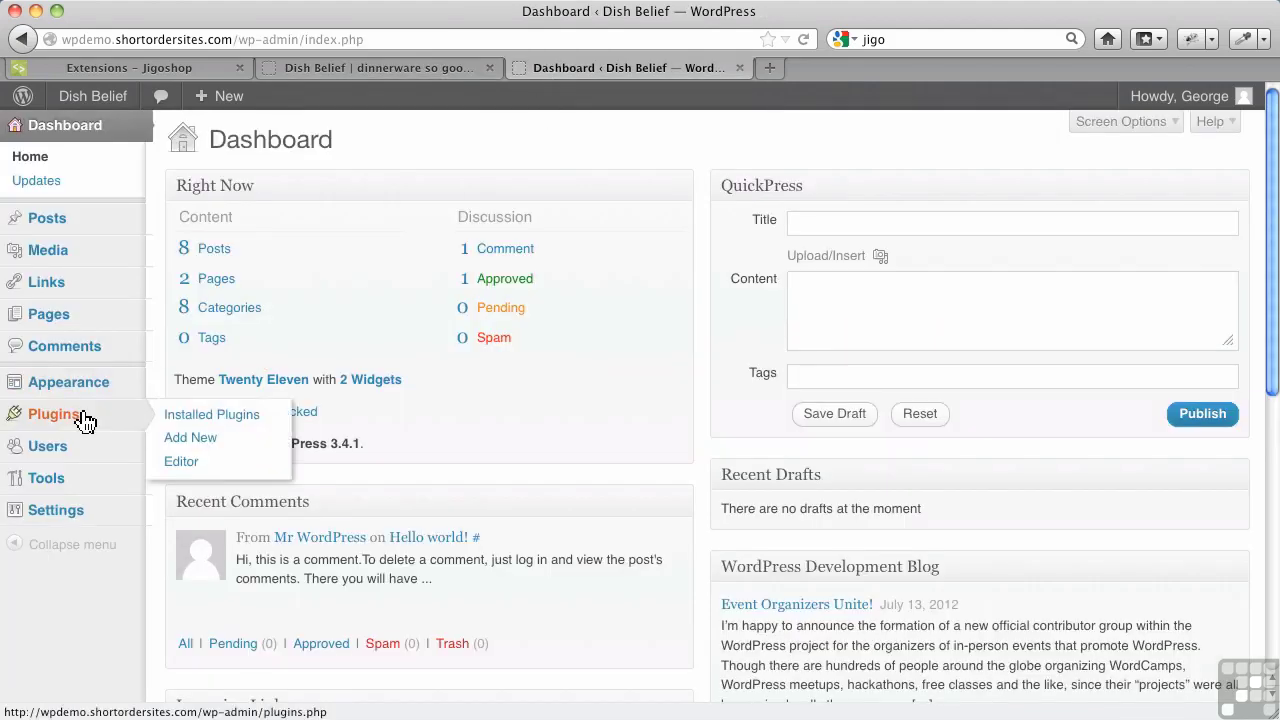
left_click(211, 450)
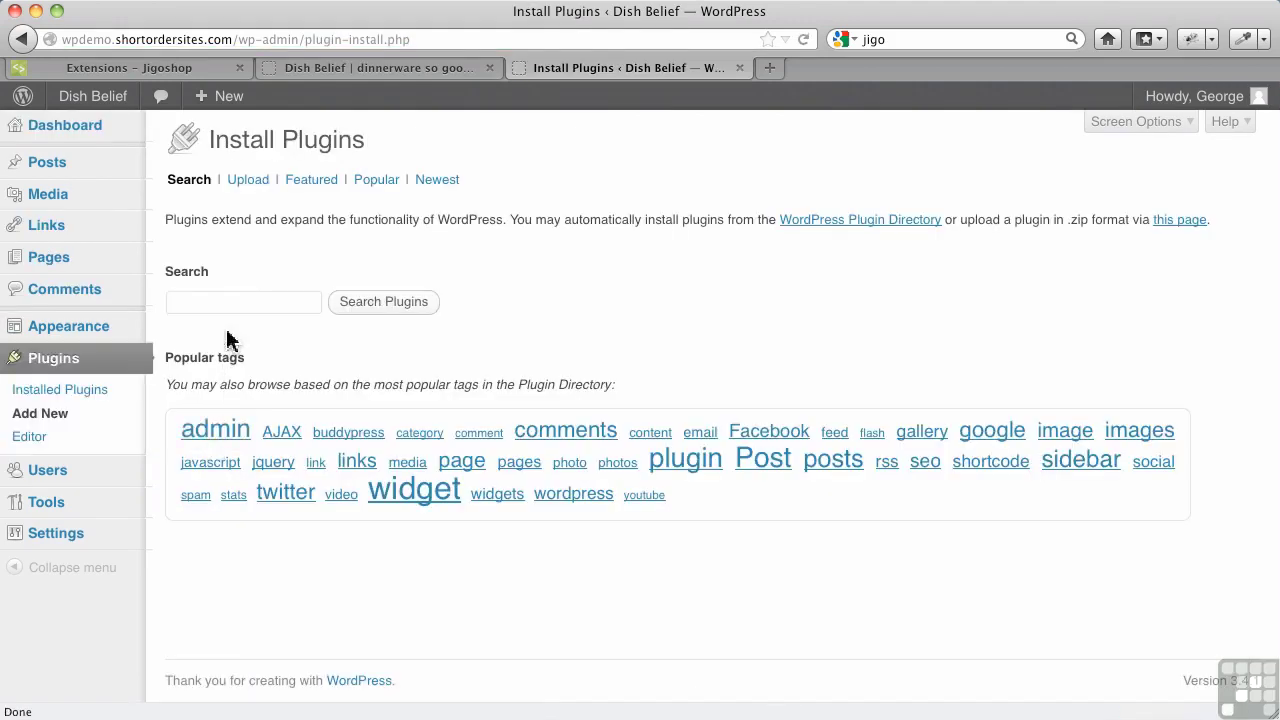
Search the plugin directory for 'jigoshop' and look over the 27 results
left_click(231, 311)
type("jig")
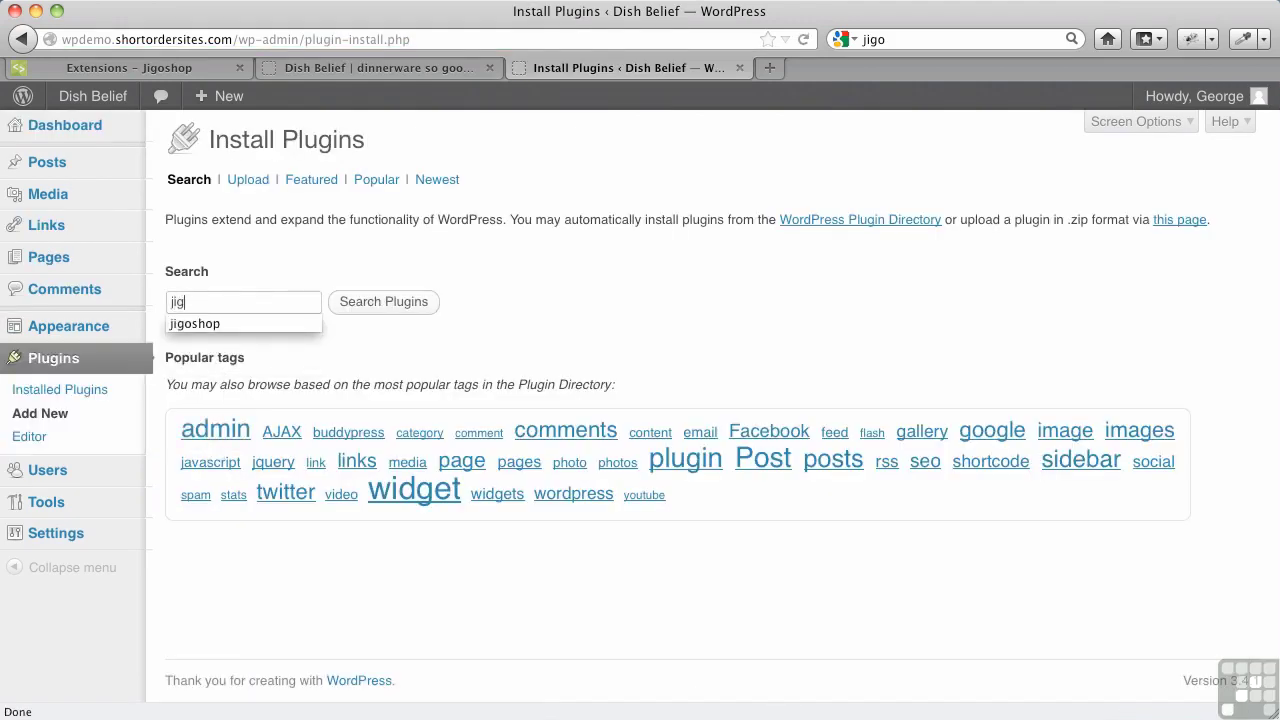
key("Down")
key("Tab")
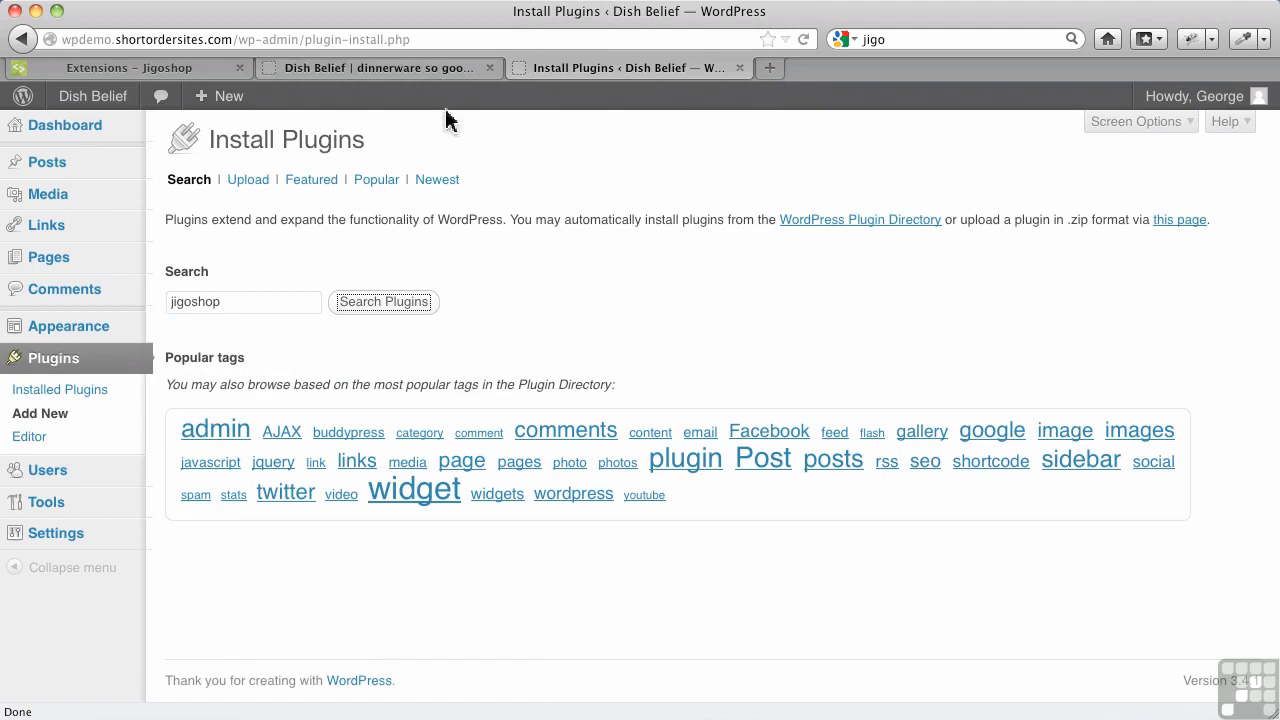
left_click(372, 304)
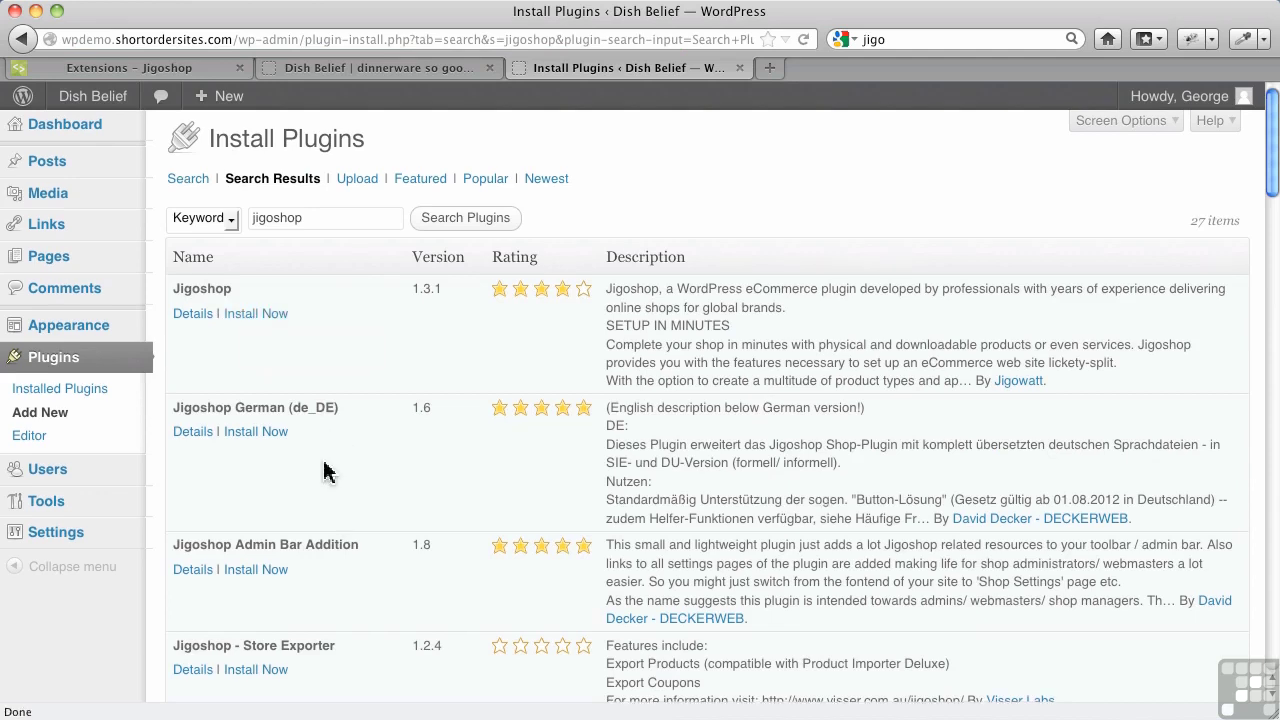
scroll(325, 471, "down", 3)
scroll(325, 471, "down", 3)
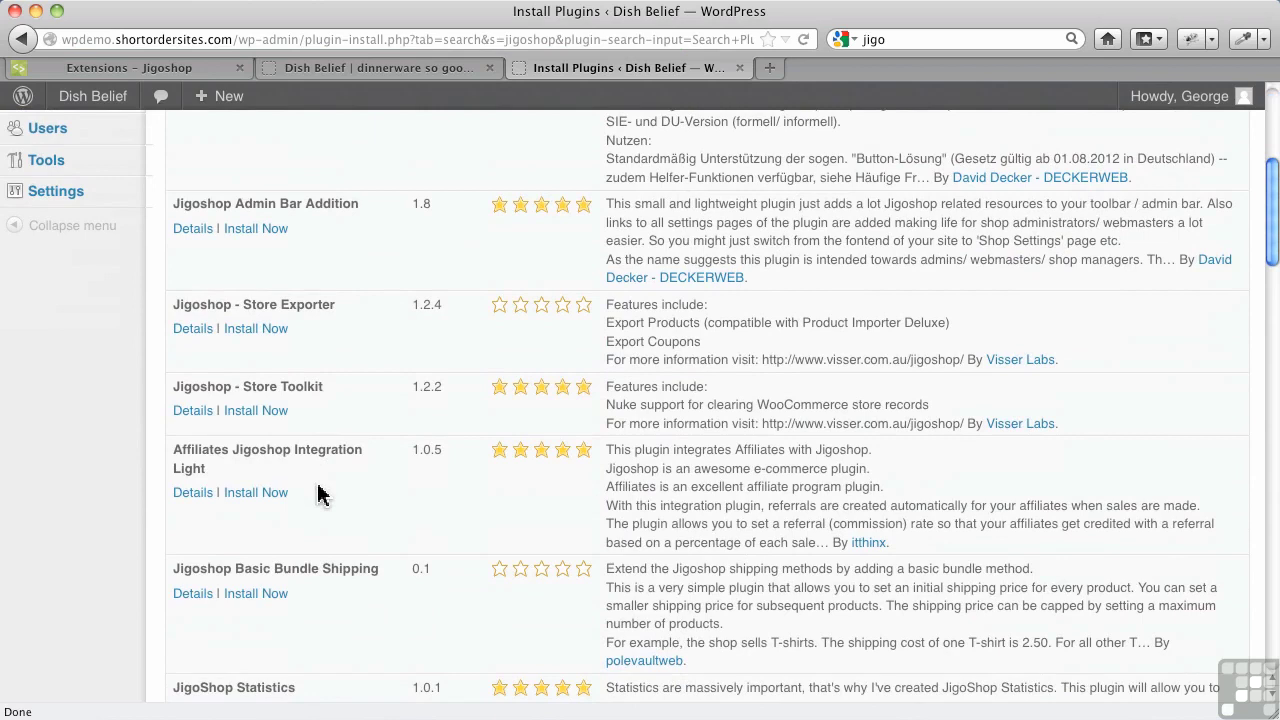
scroll(355, 412, "up", 6)
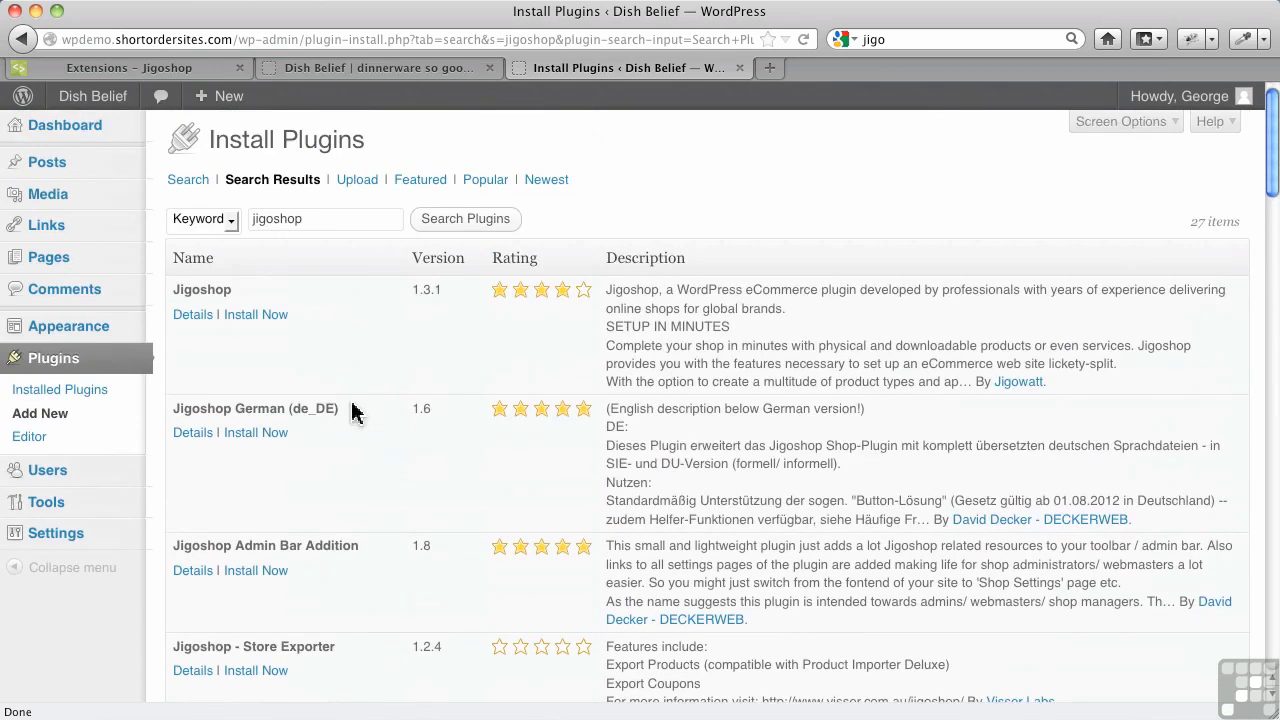
Install Jigoshop 1.3.1, confirm the install prompt, and activate the plugin
left_click(270, 316)
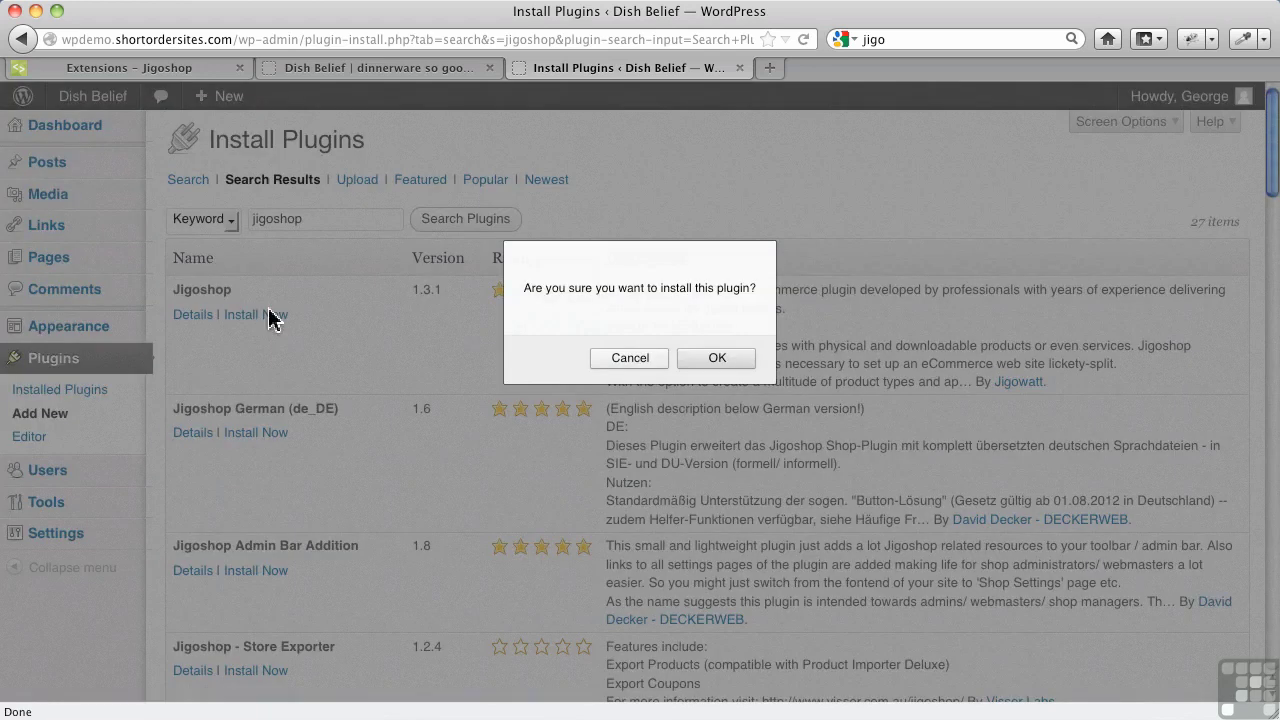
left_click(716, 358)
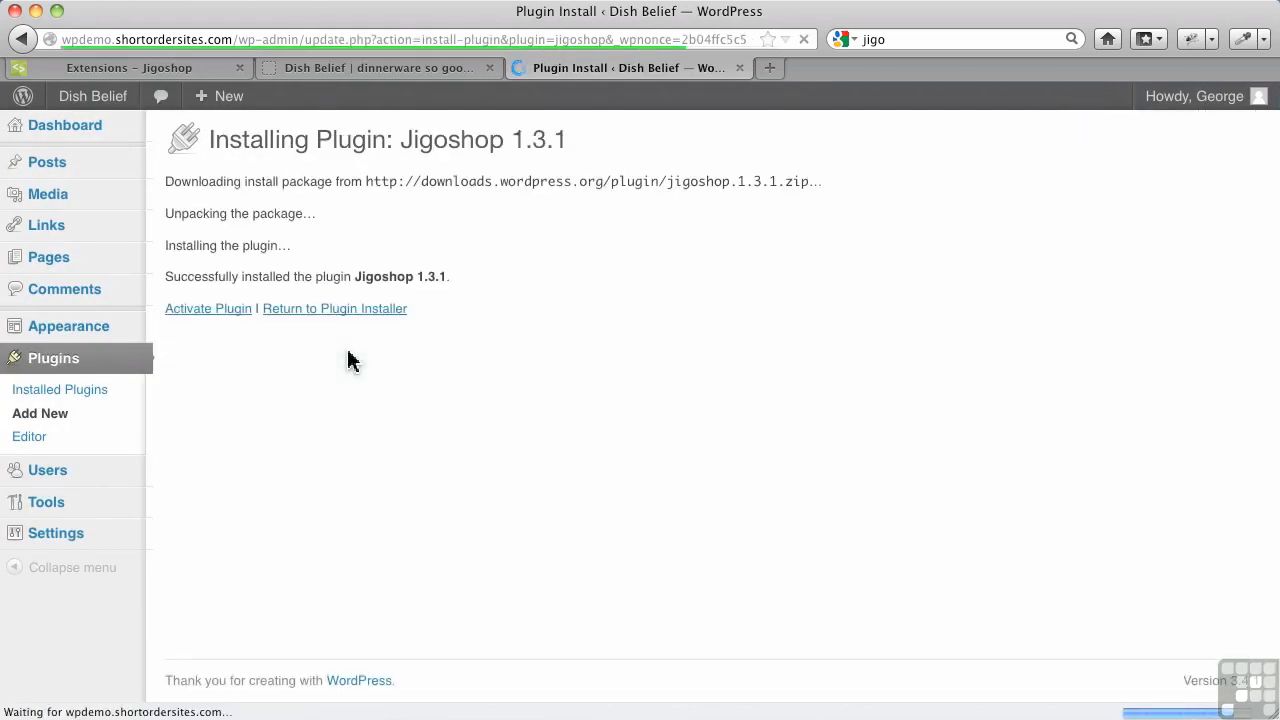
left_click(228, 316)
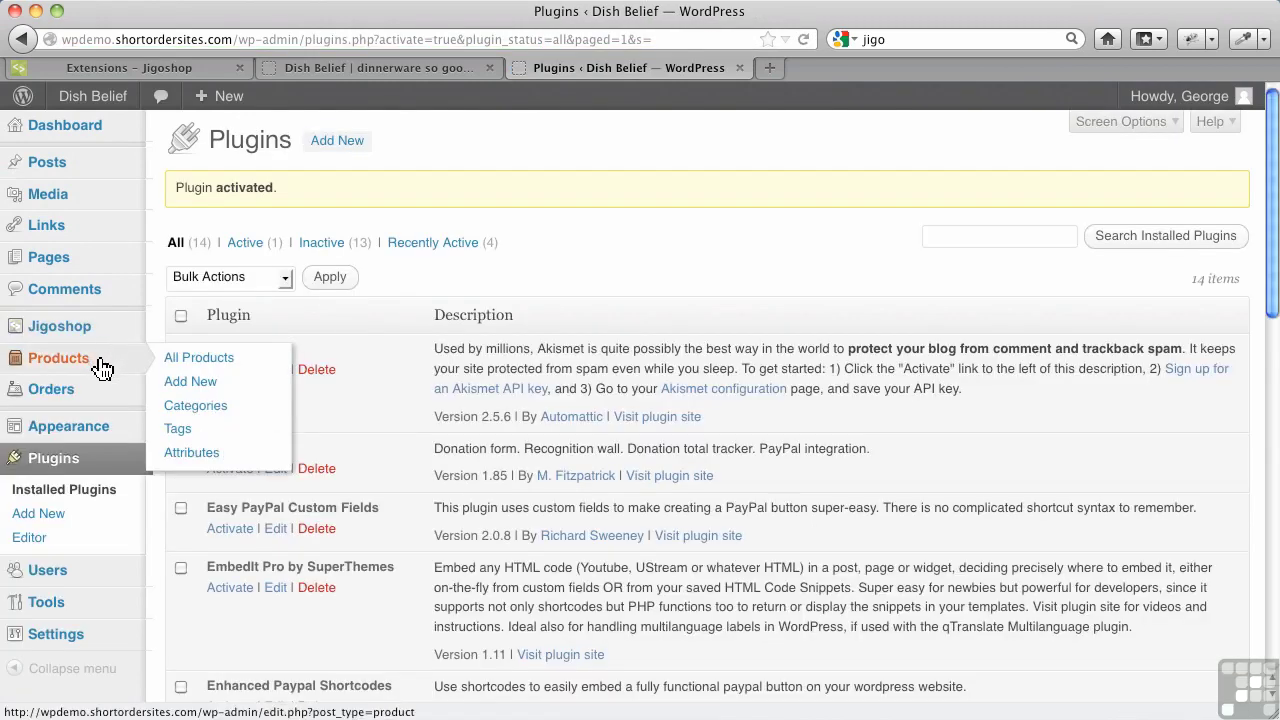
mouse_move(103, 396)
mouse_move(104, 333)
Review the 12 published pages, including Jigoshop's new Cart, Checkout and Shop pages
left_click(66, 262)
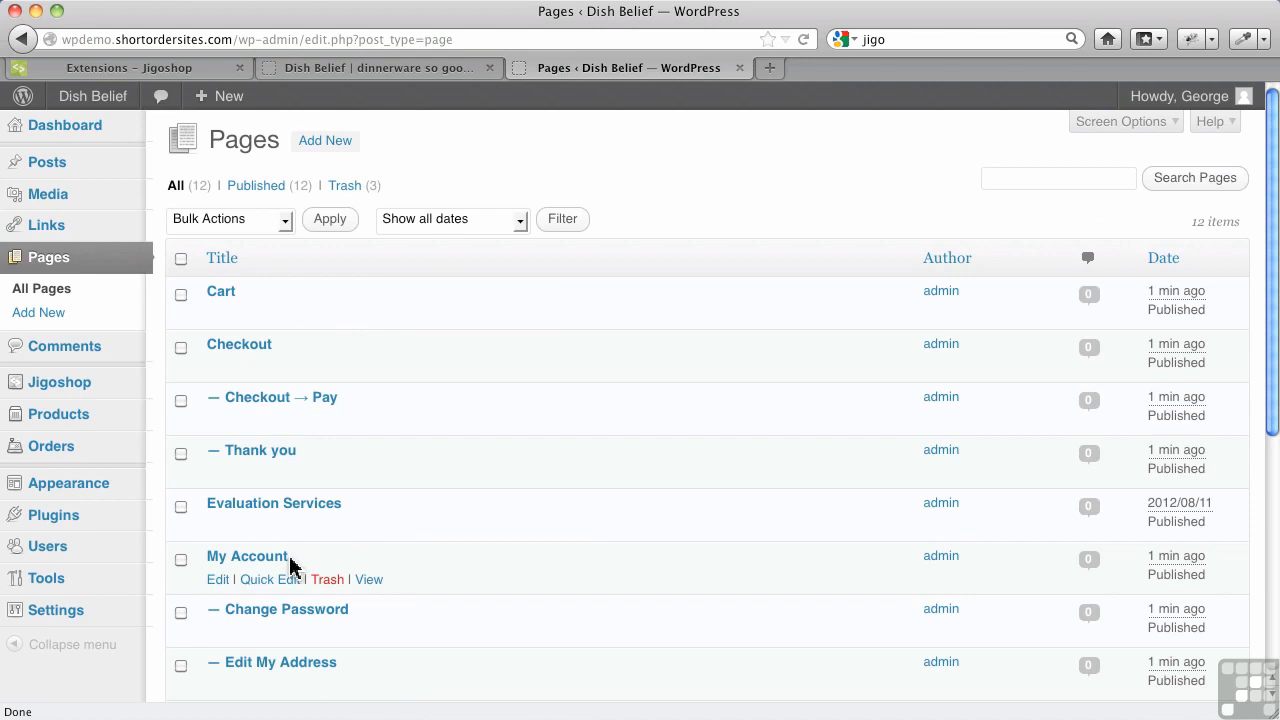
scroll(289, 566, "down", 2)
scroll(289, 566, "down", 5)
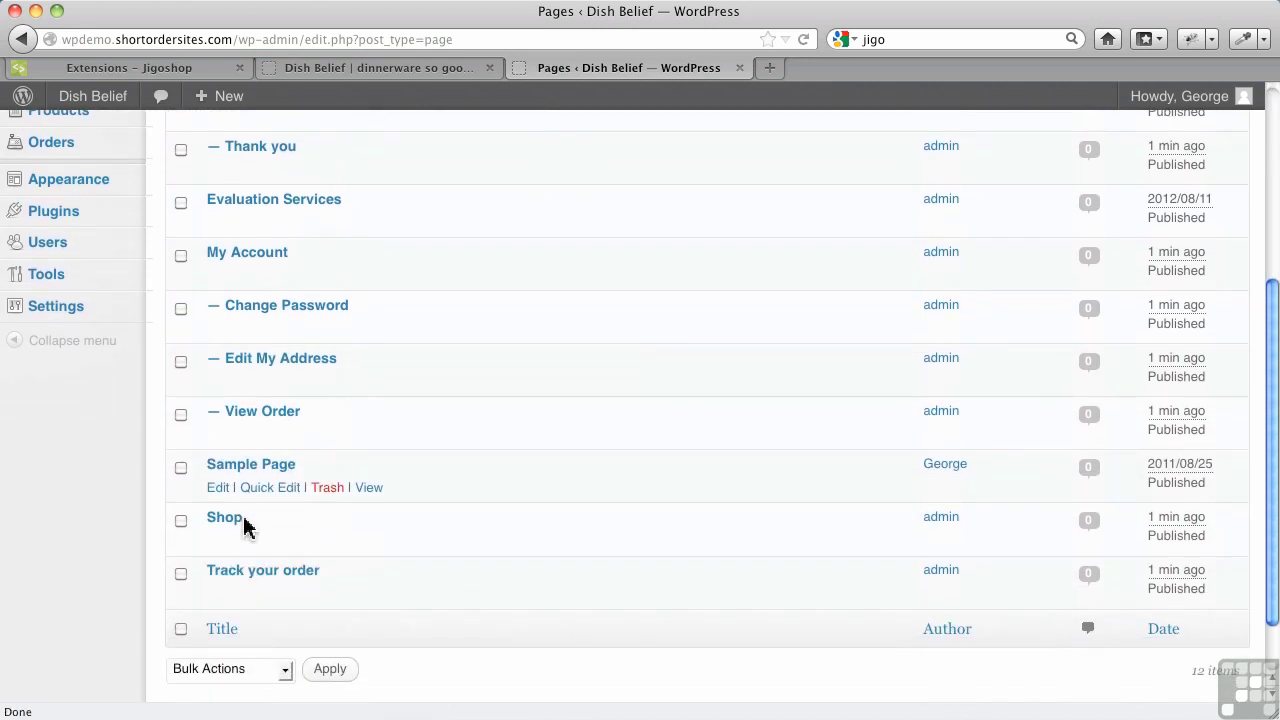
scroll(257, 571, "up", 7)
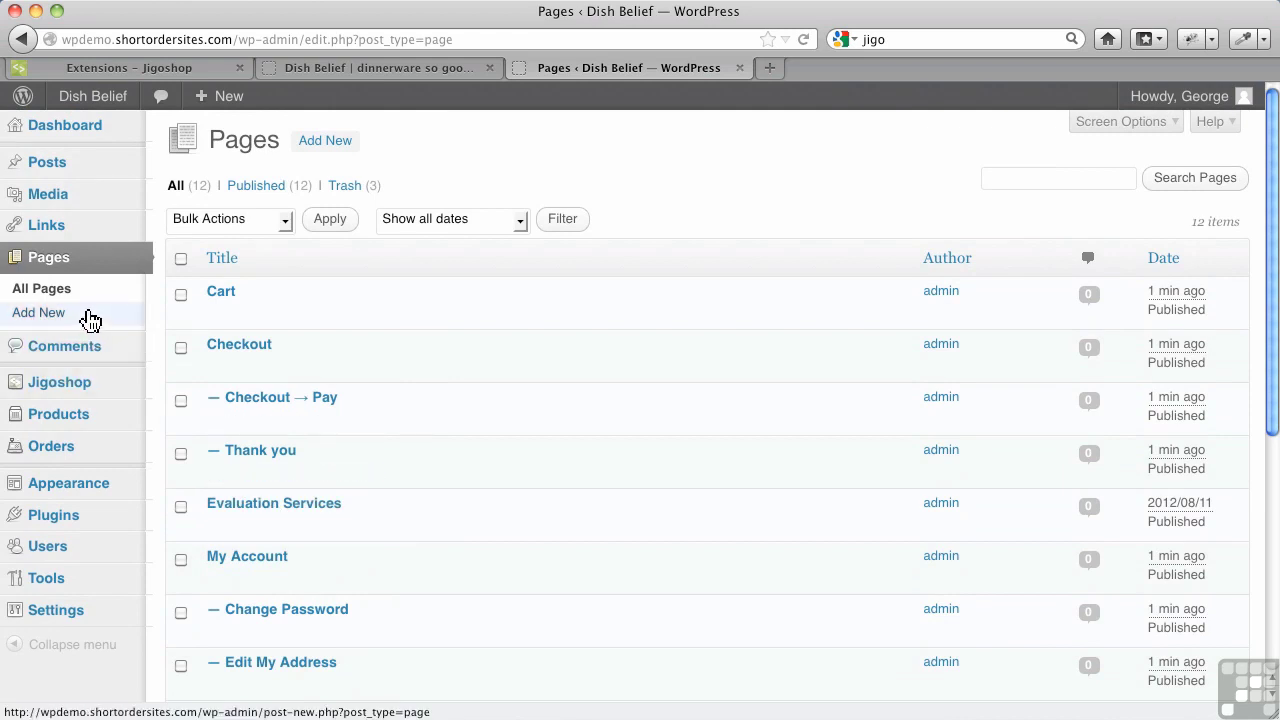
View the Jigoshop Dashboard, then its Settings page on the Shop tab
mouse_move(106, 393)
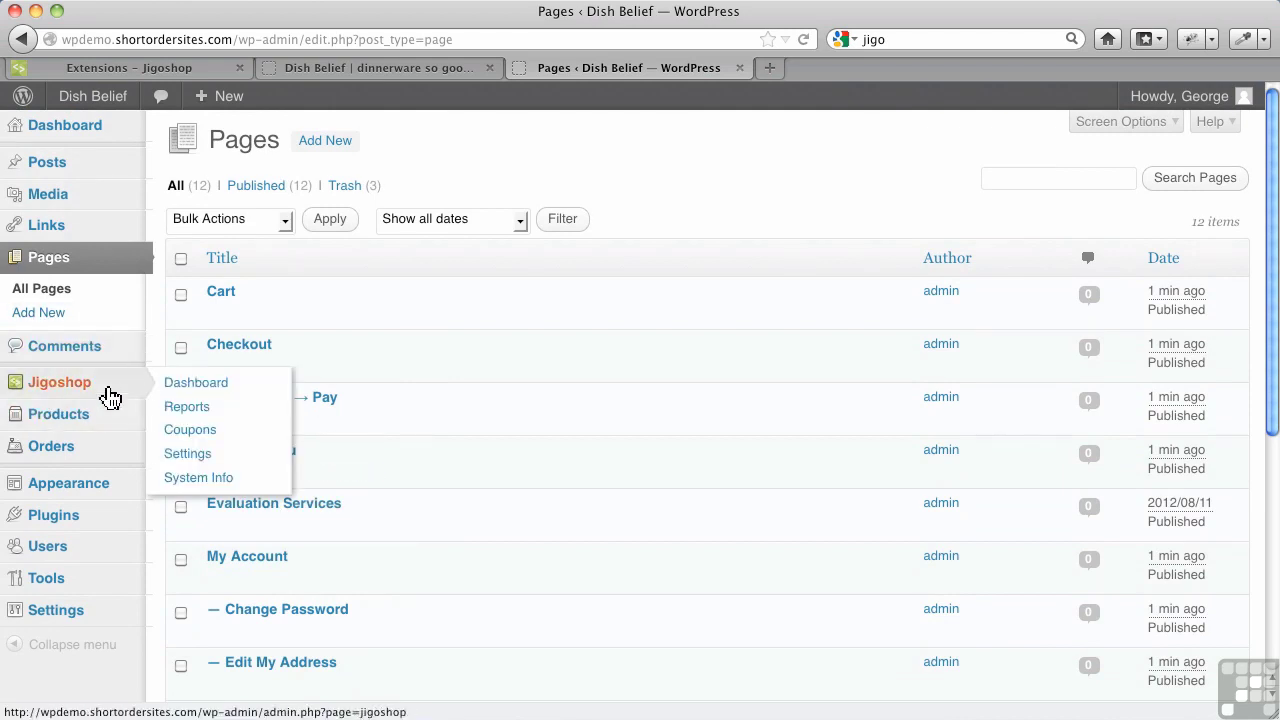
left_click(173, 392)
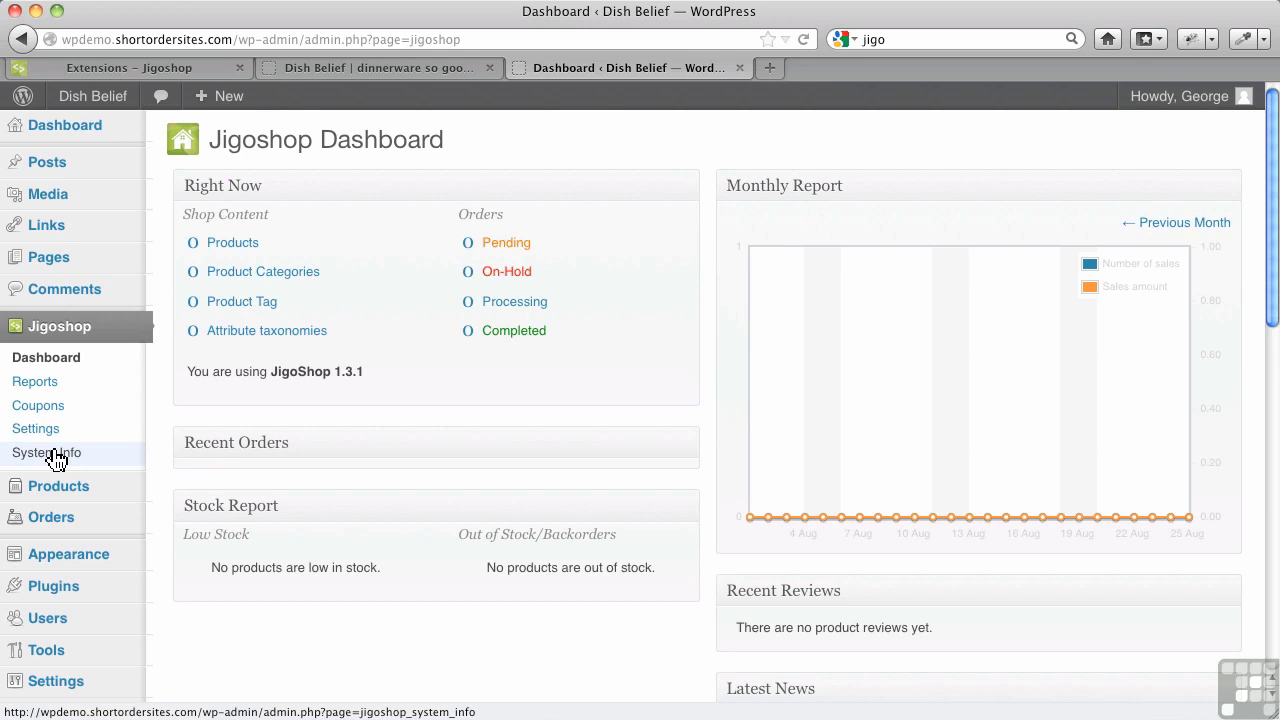
left_click(55, 437)
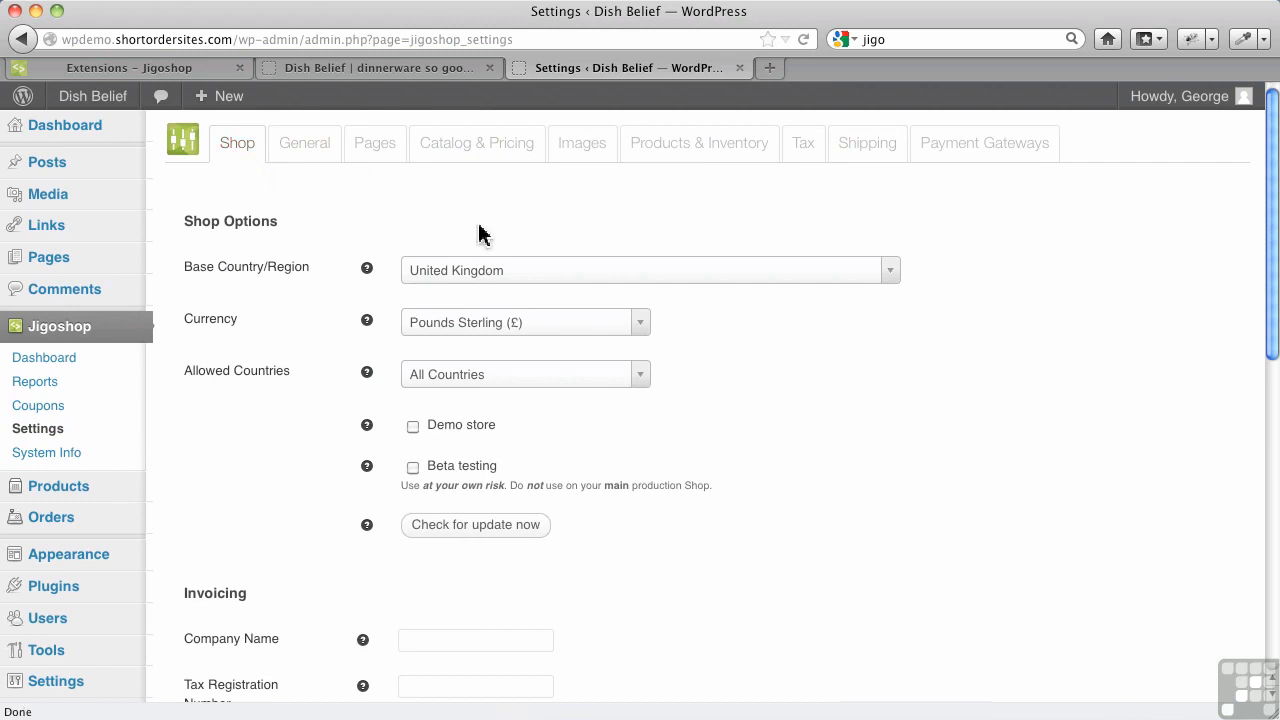
Change the Base Country/Region from United Kingdom to Canada — British Columbia
left_click(488, 288)
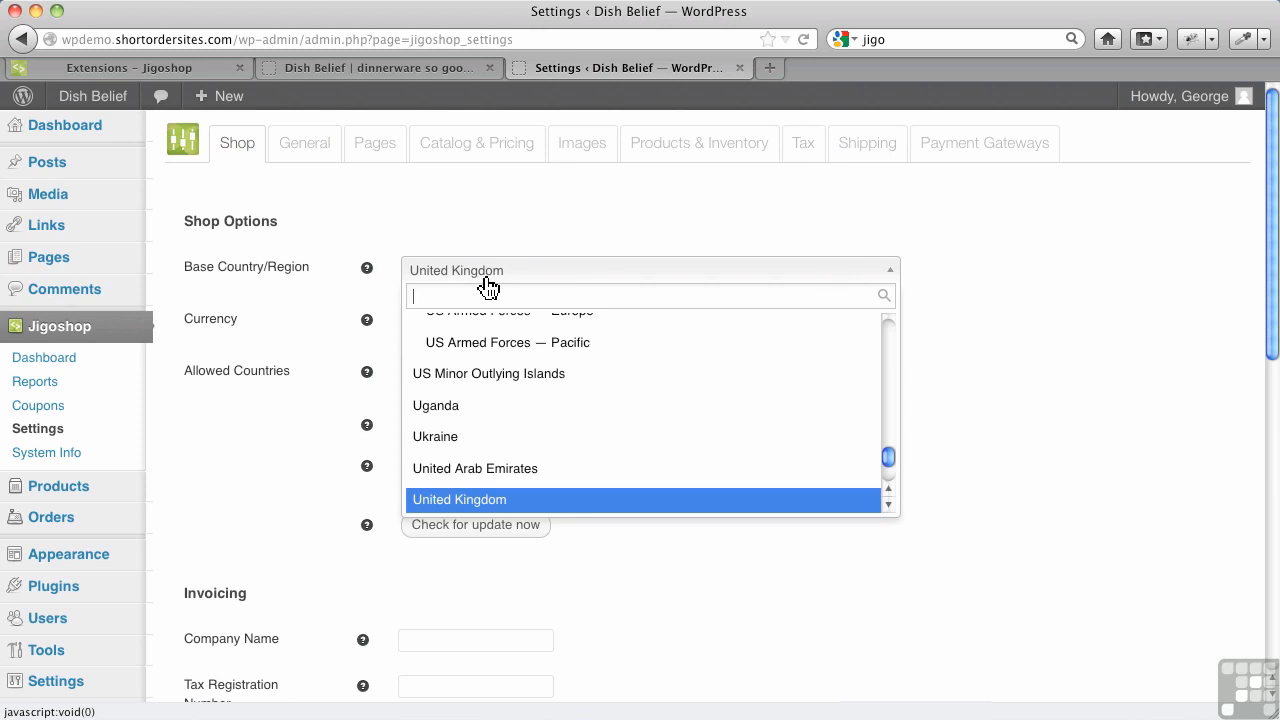
scroll(575, 368, "up", 5)
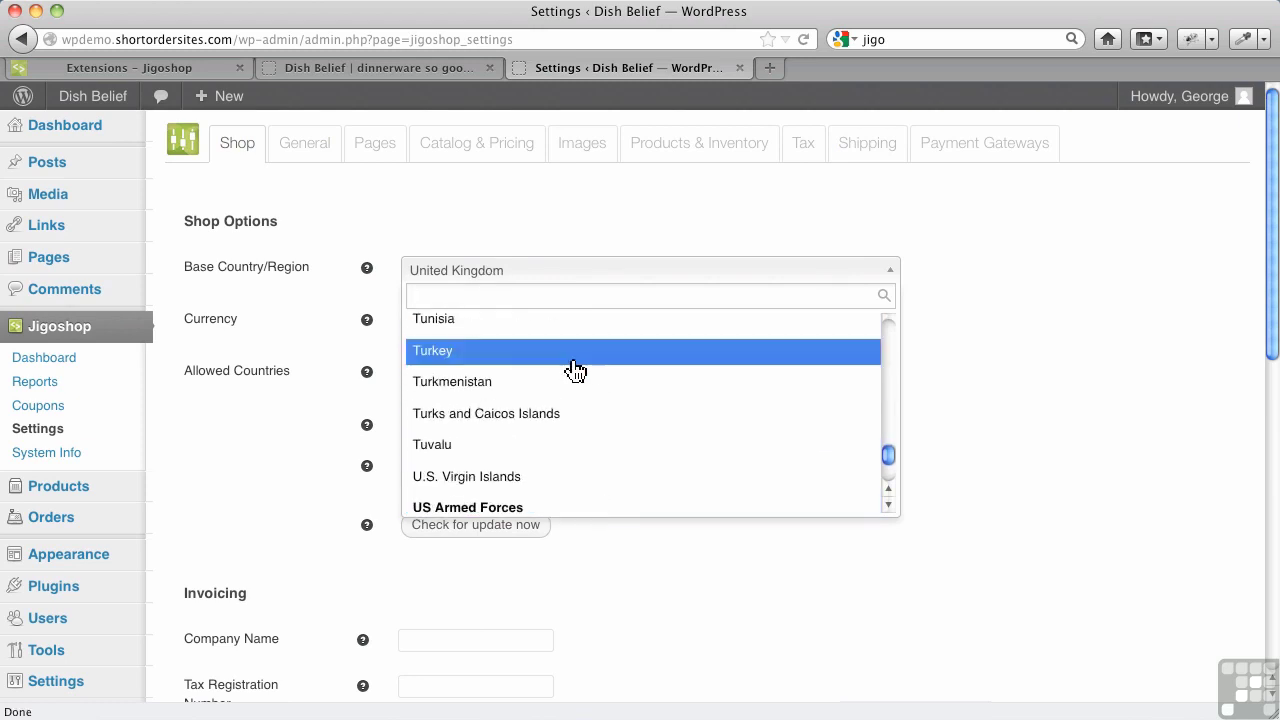
scroll(552, 440, "down", 4)
scroll(552, 440, "down", 3)
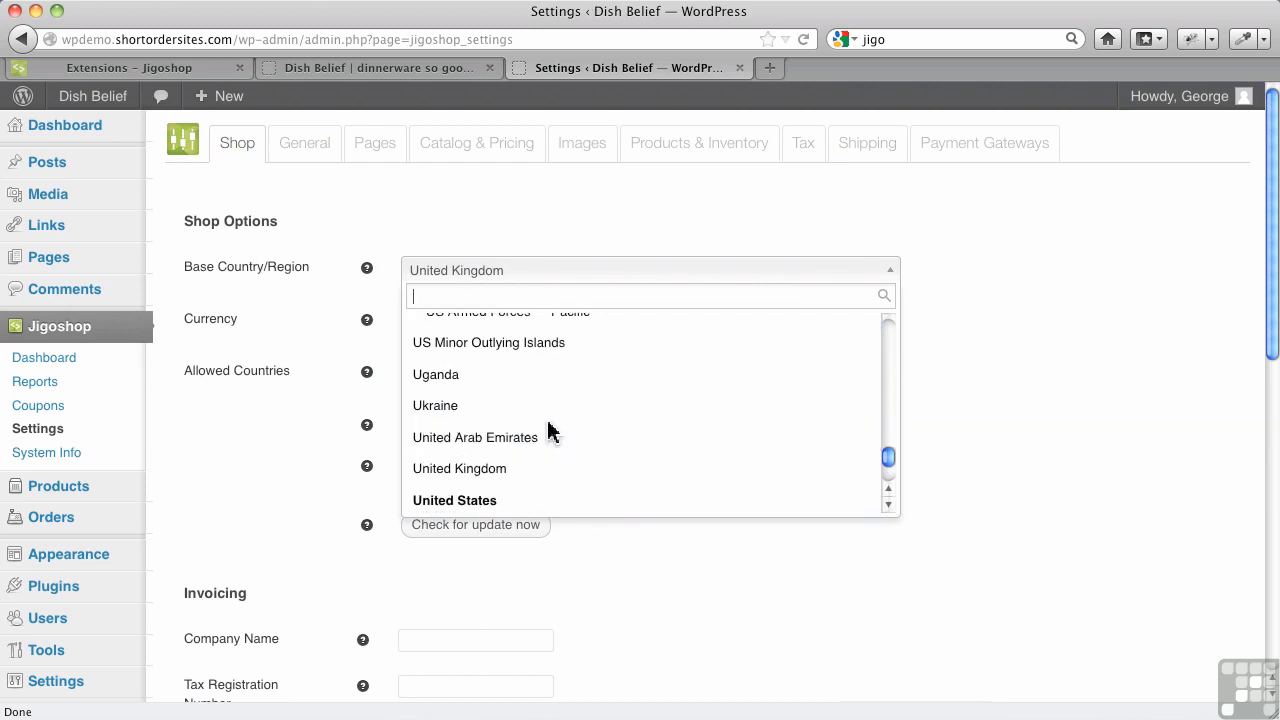
scroll(552, 436, "up", 5)
scroll(552, 434, "up", 2)
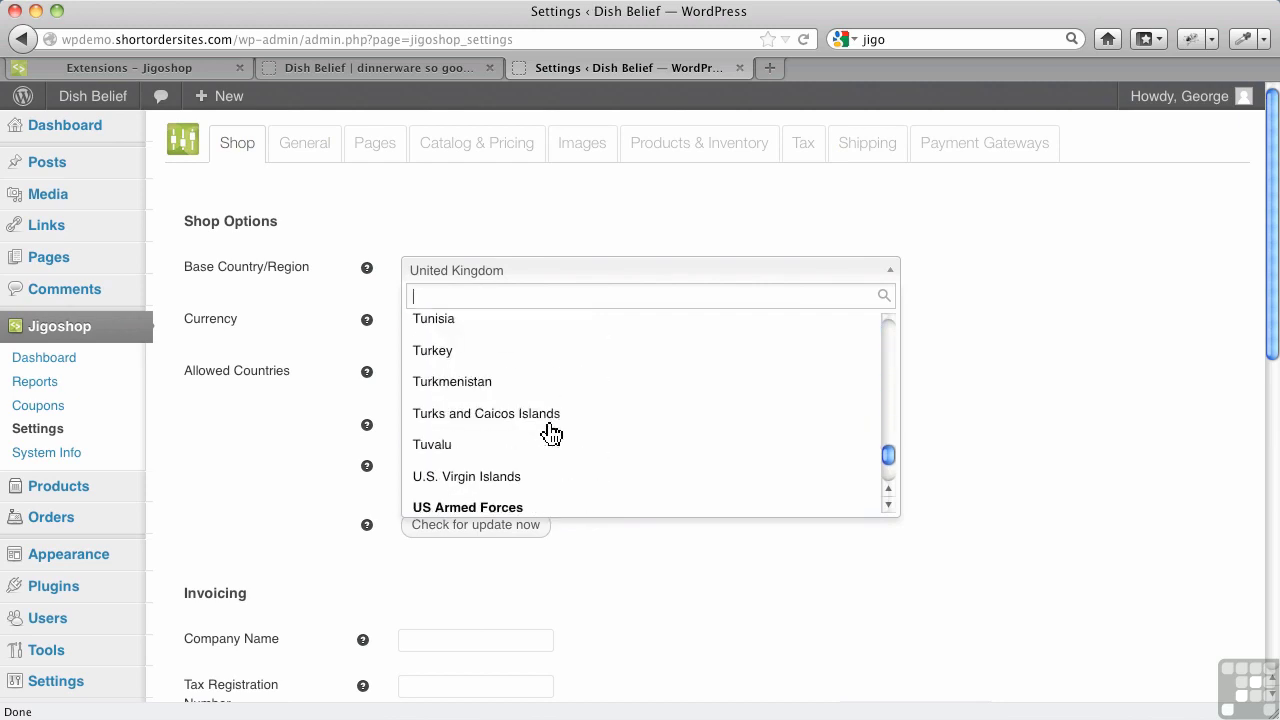
scroll(552, 432, "down", 2)
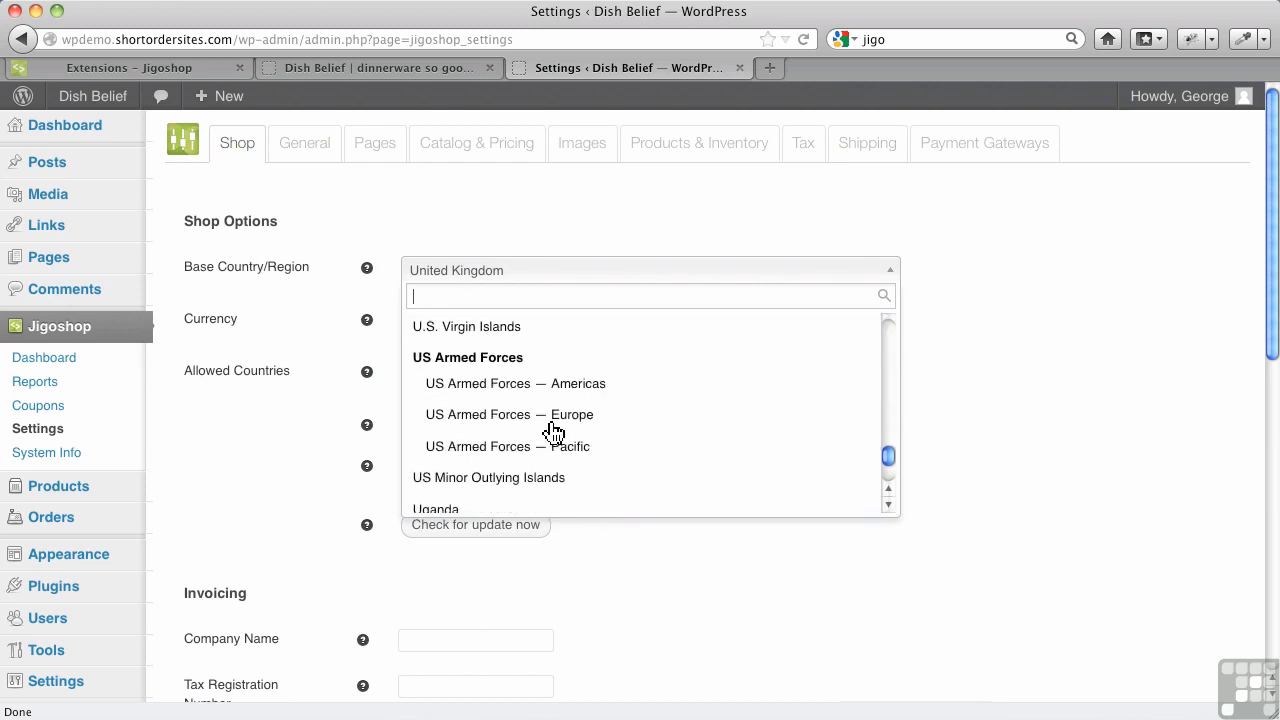
scroll(552, 432, "up", 10)
scroll(552, 432, "up", 12)
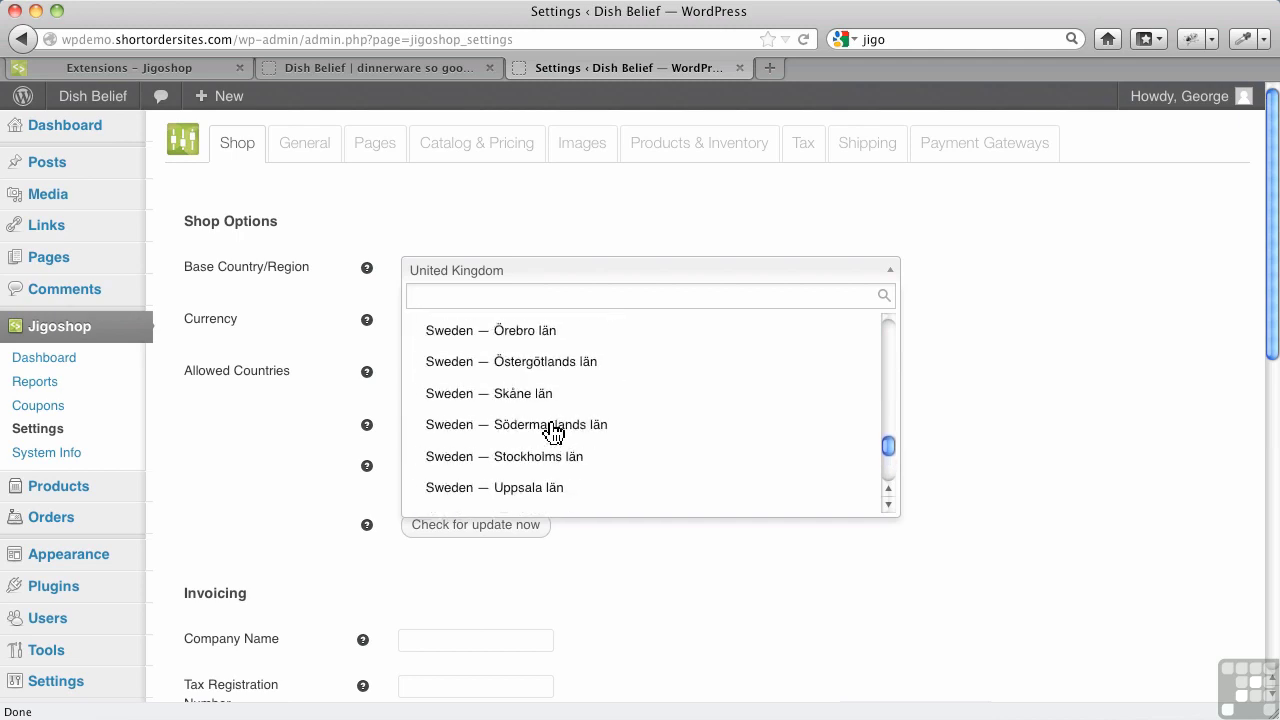
scroll(552, 432, "up", 10)
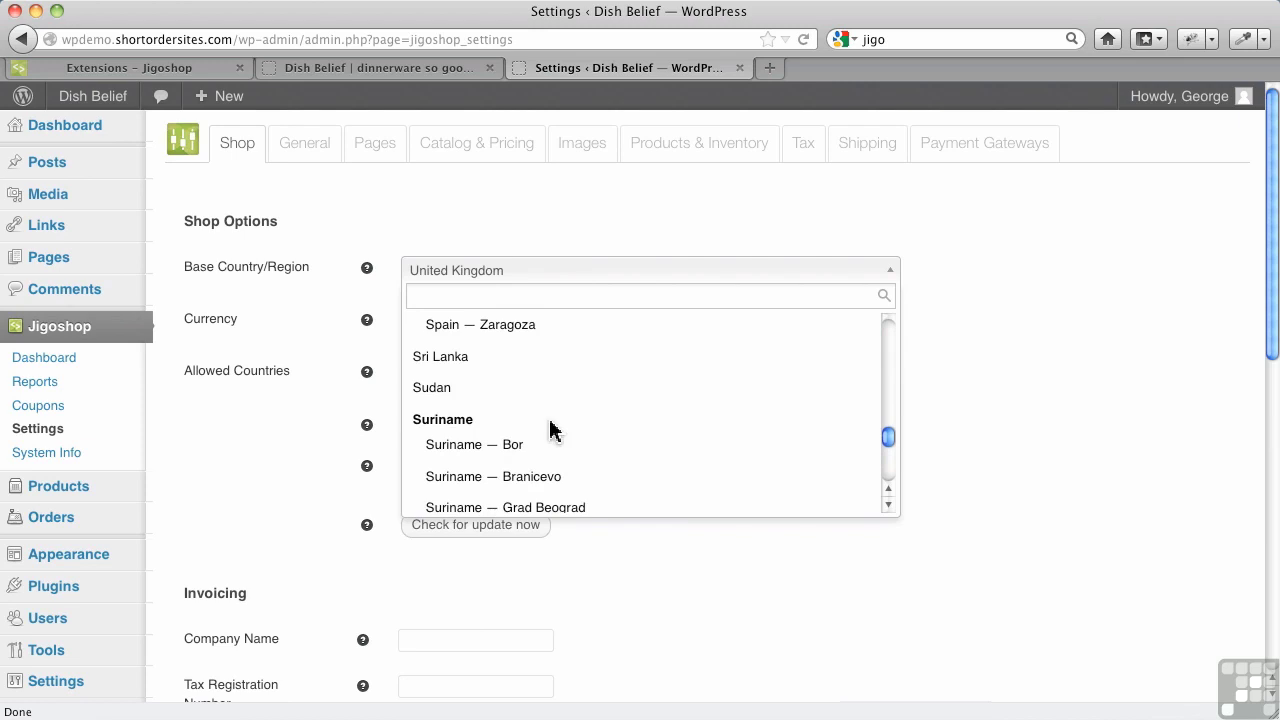
scroll(550, 430, "up", 15)
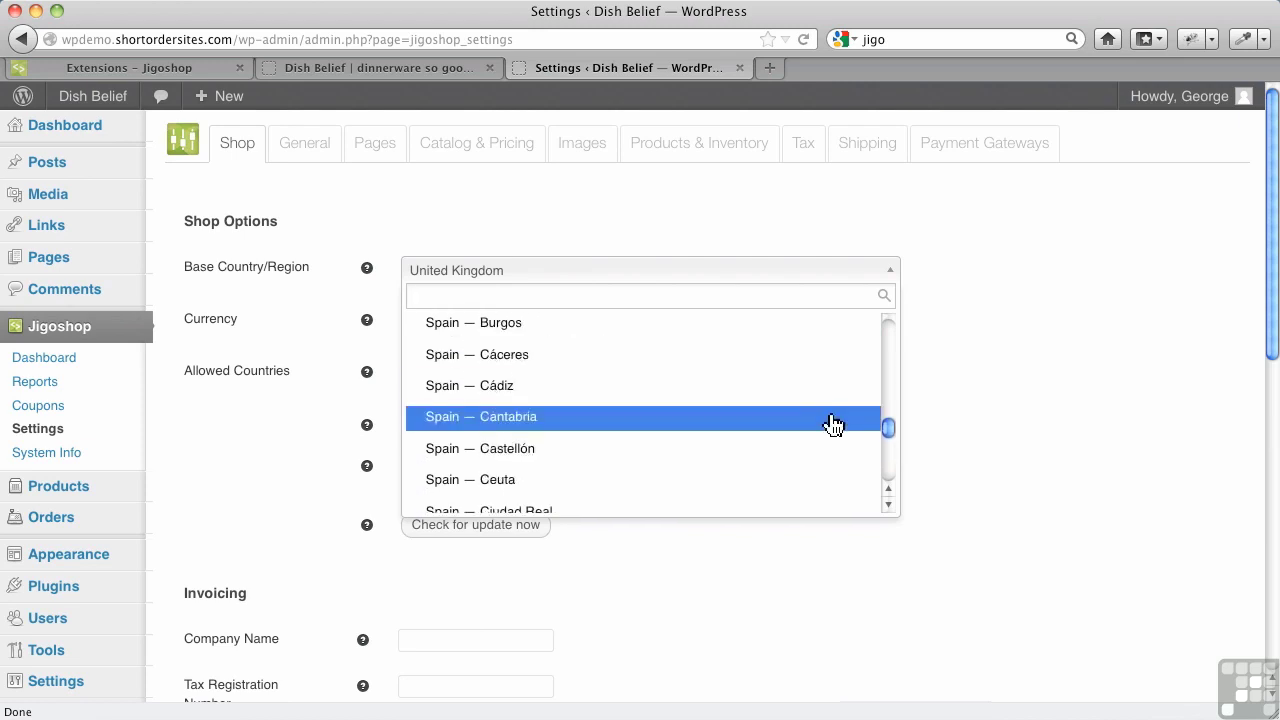
left_click_drag(887, 427, 887, 341)
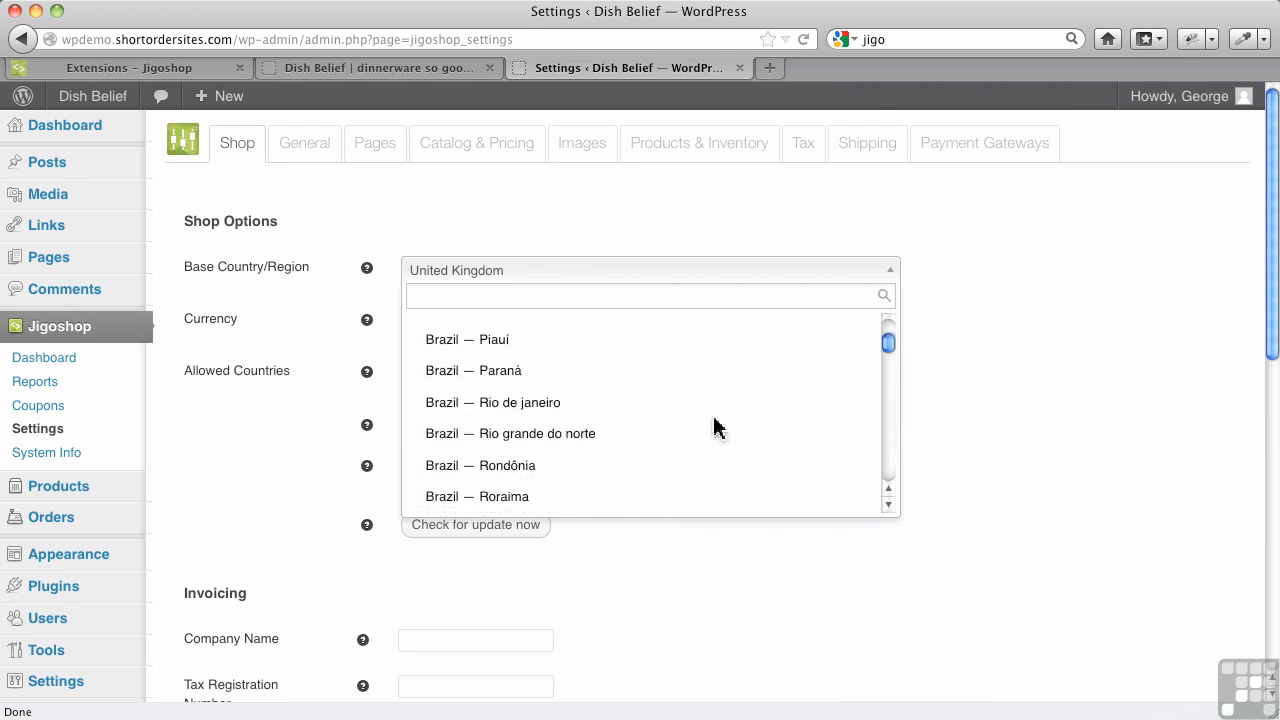
scroll(646, 434, "down", 8)
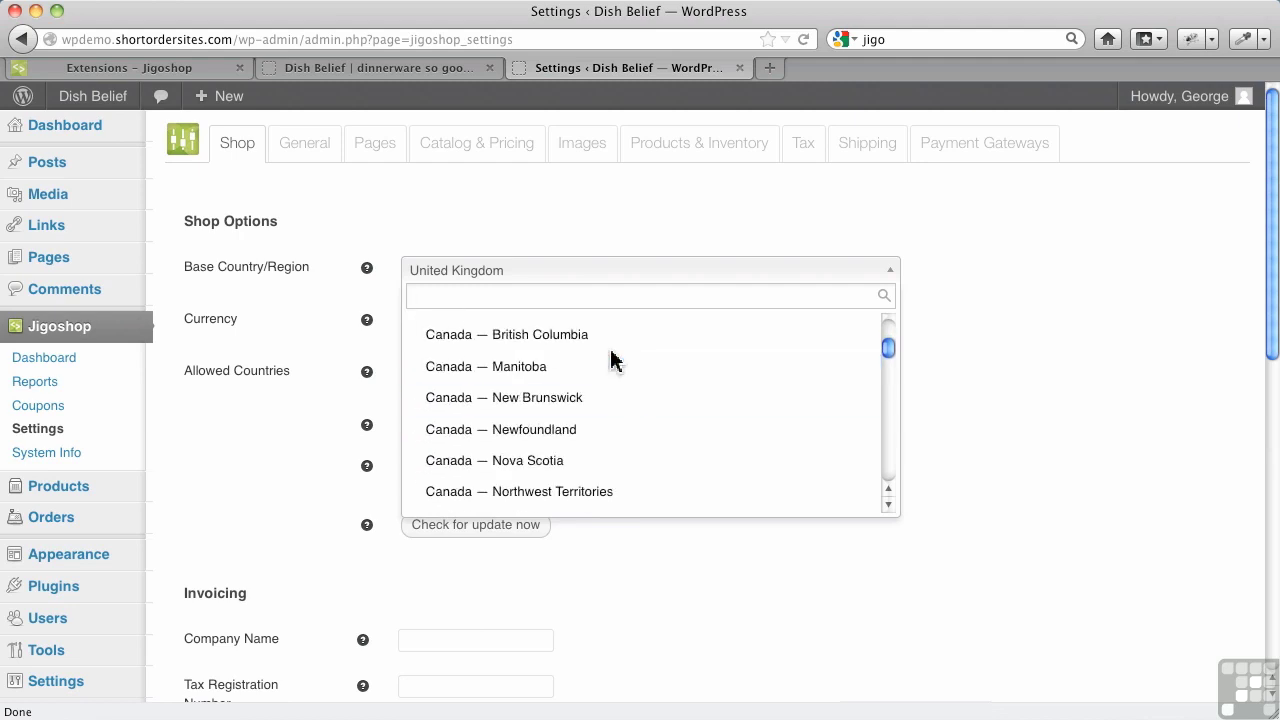
left_click(612, 338)
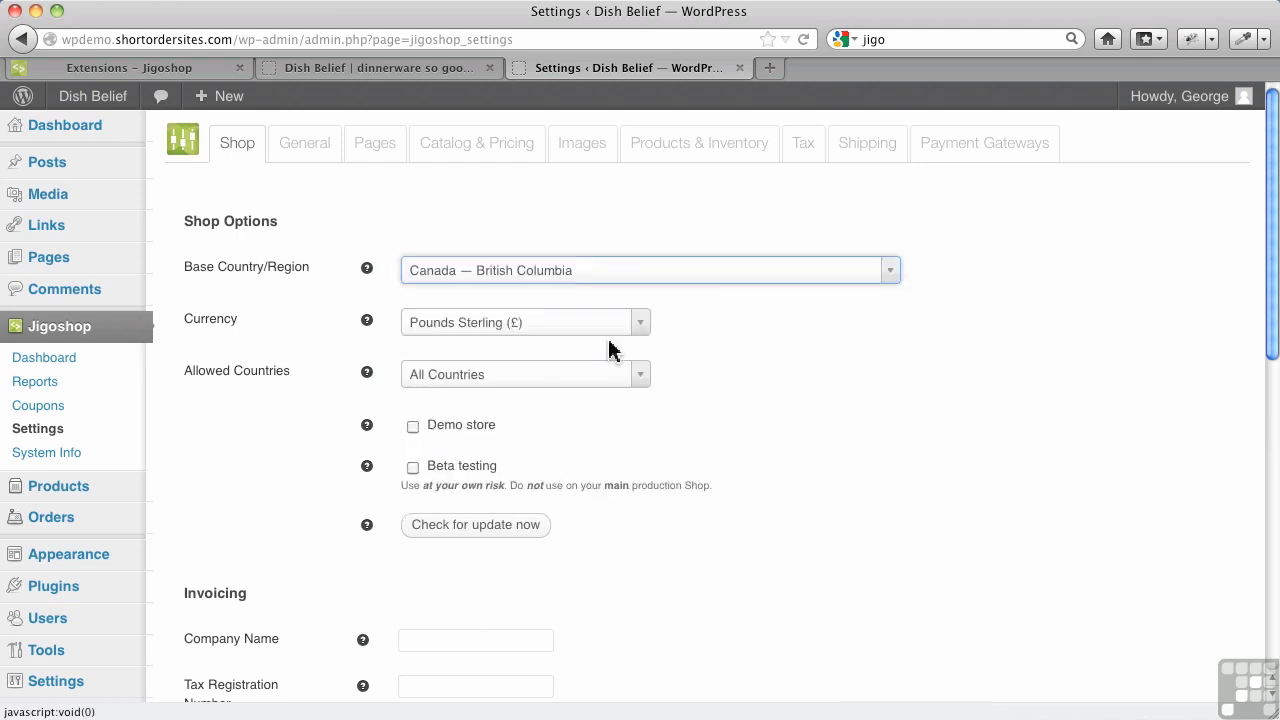
Set the currency to Canadian Dollar ($) and read the help tooltips beside the fields
left_click(612, 332)
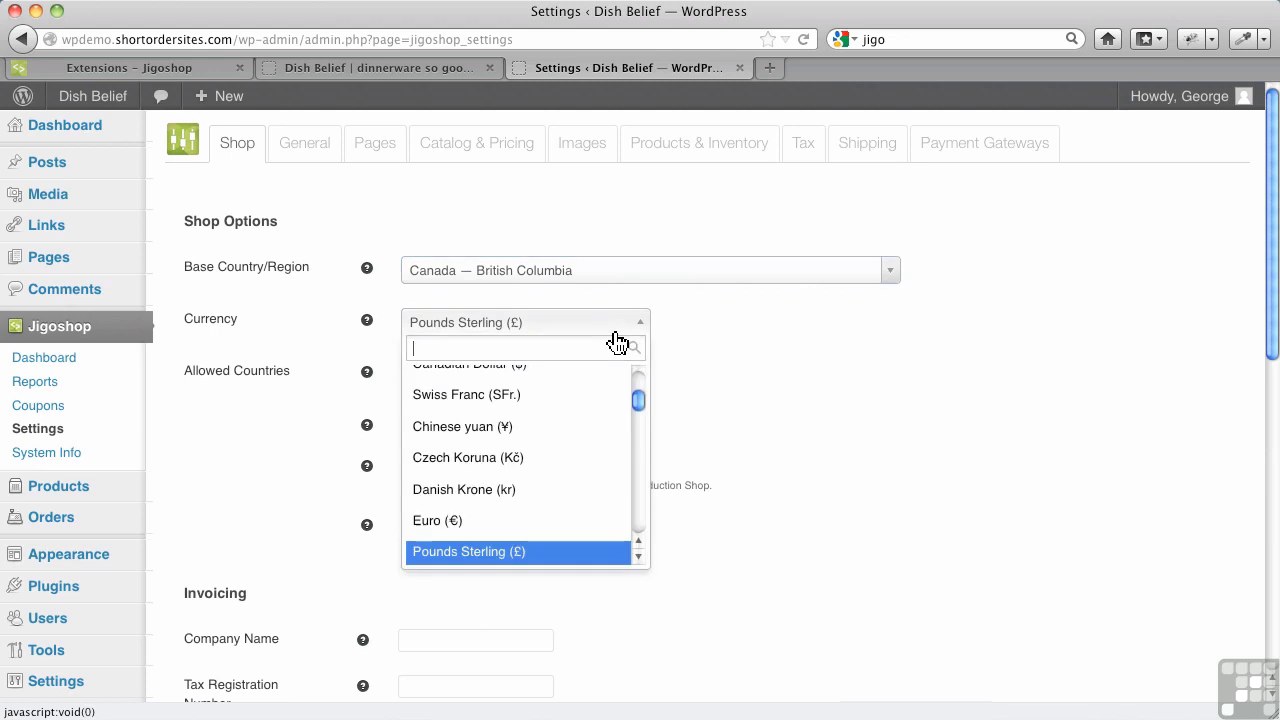
scroll(546, 443, "up", 4)
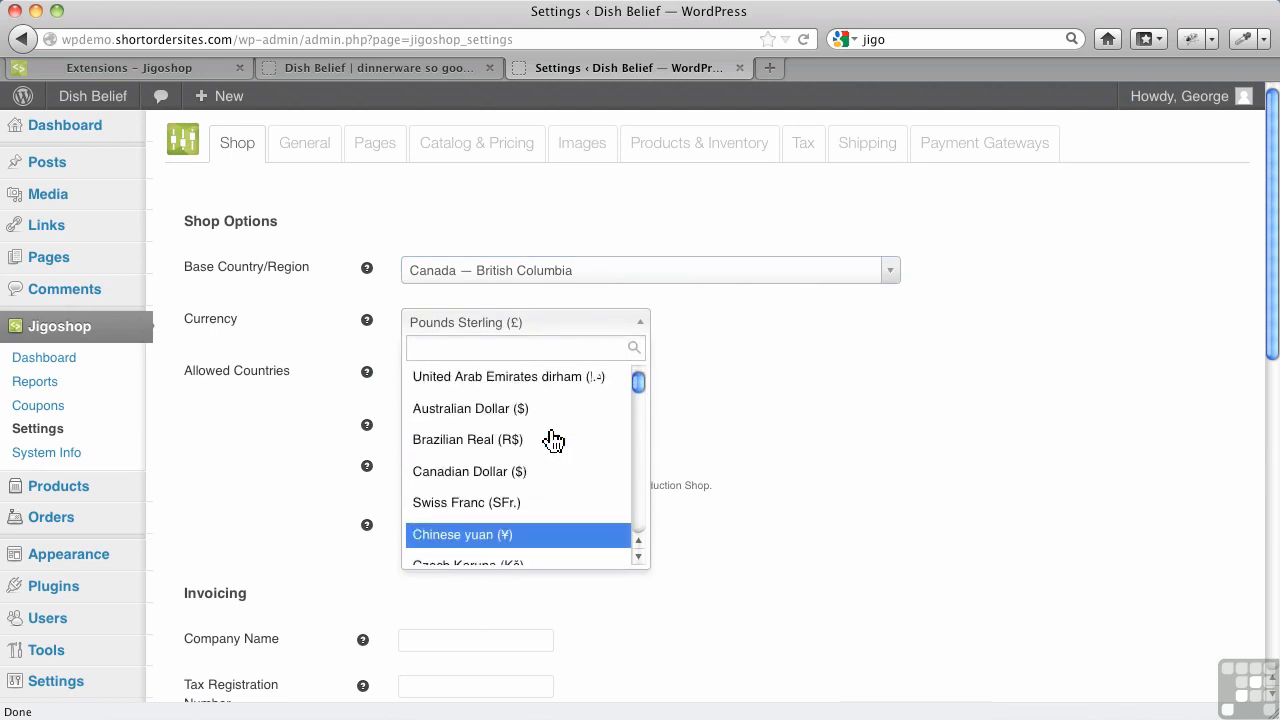
left_click(484, 472)
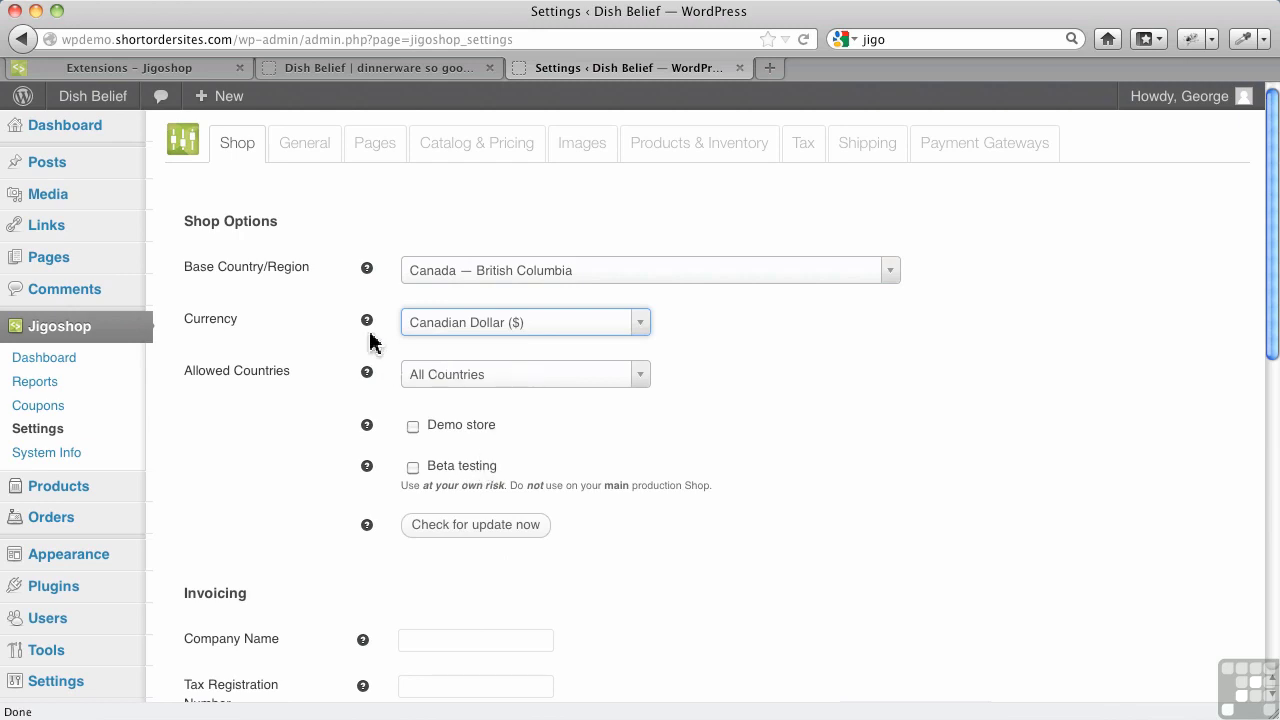
mouse_move(372, 340)
mouse_move(367, 376)
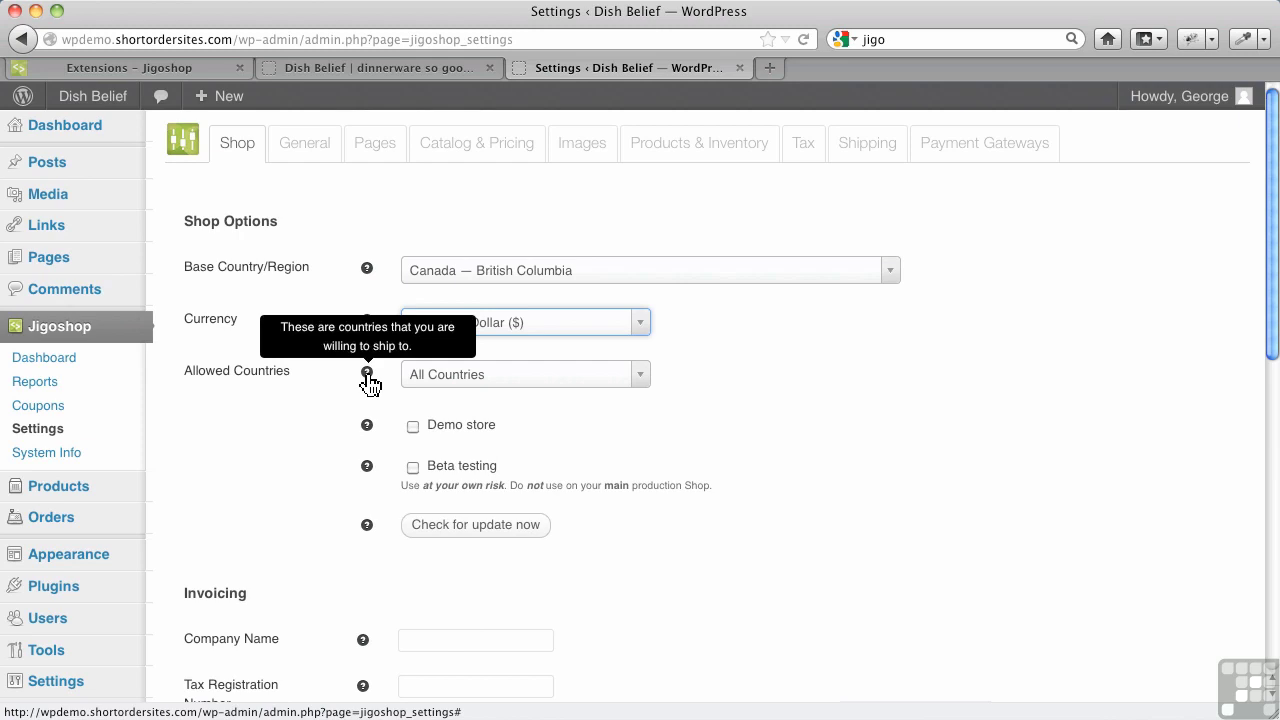
left_click(517, 387)
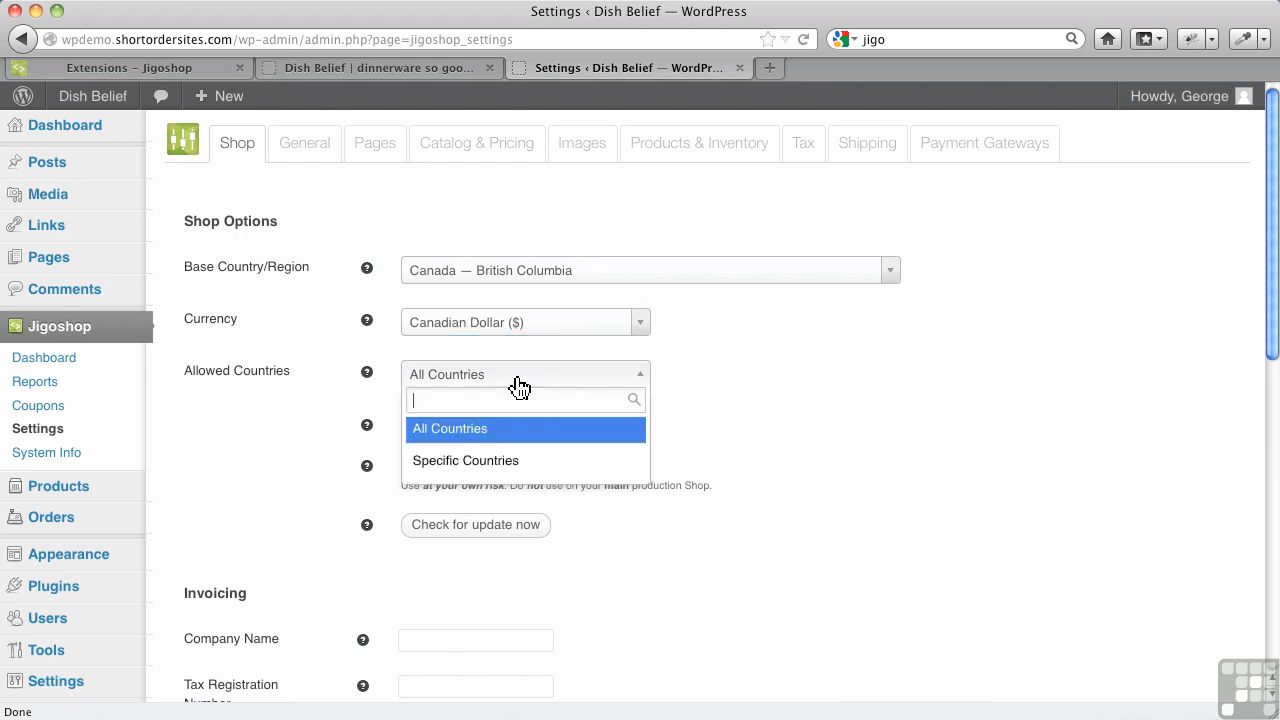
left_click(497, 462)
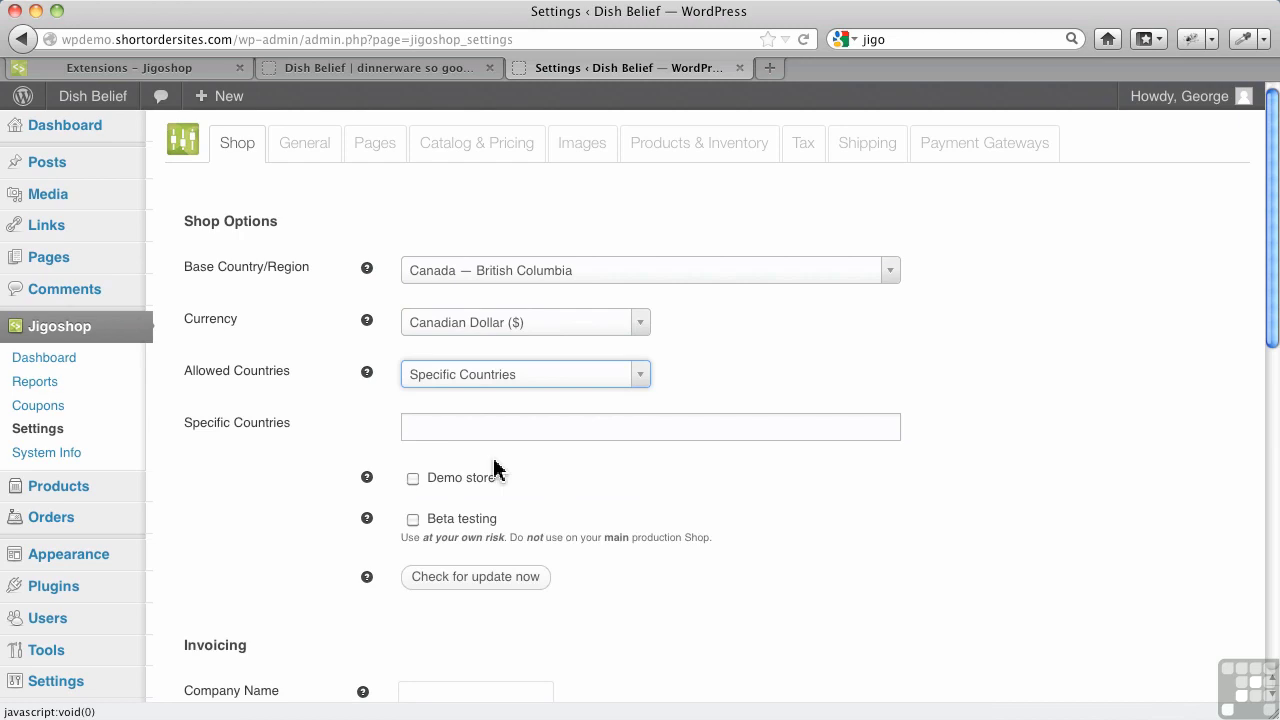
left_click(445, 424)
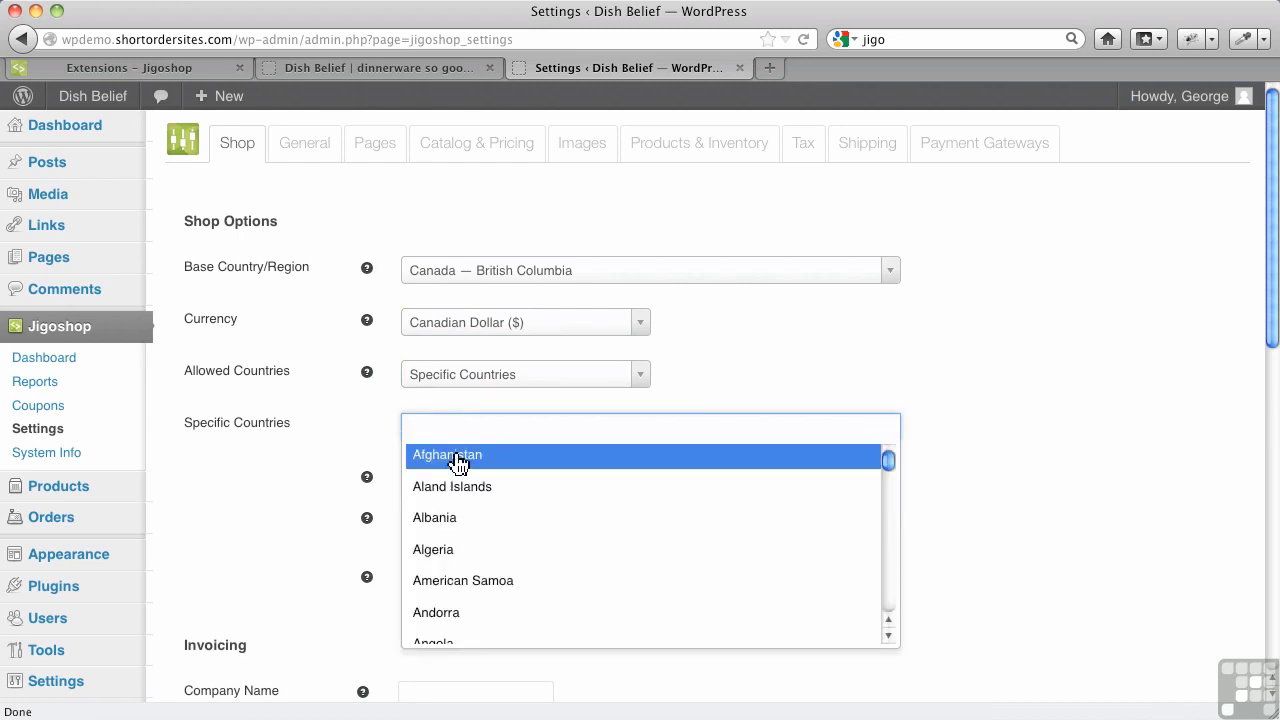
scroll(474, 500, "down", 4)
scroll(474, 500, "down", 3)
scroll(474, 480, "up", 5)
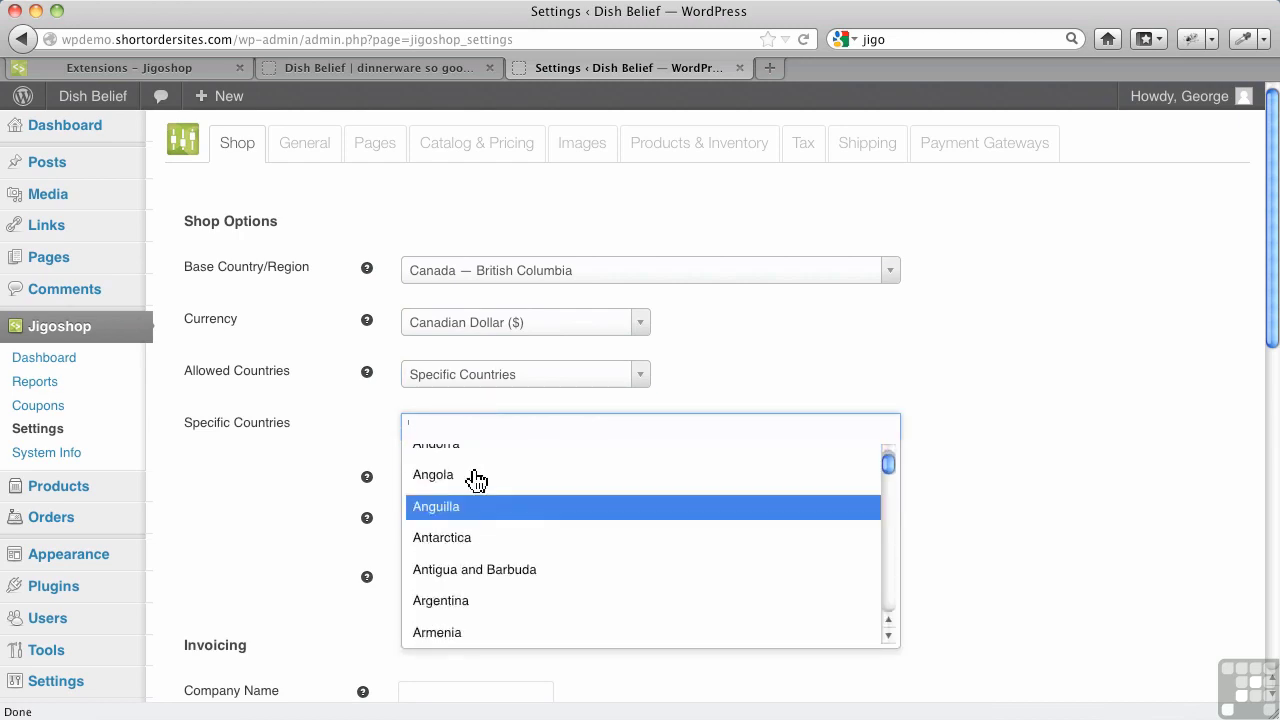
left_click(377, 403)
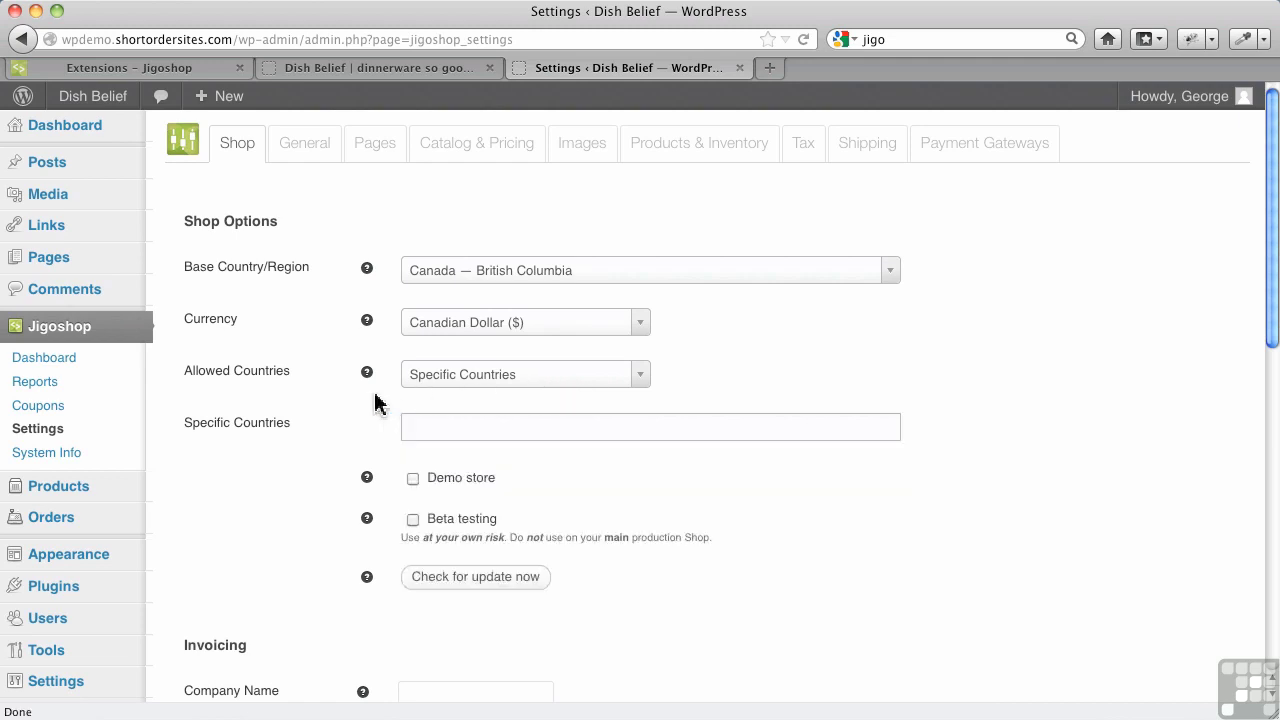
left_click(472, 384)
left_click(458, 434)
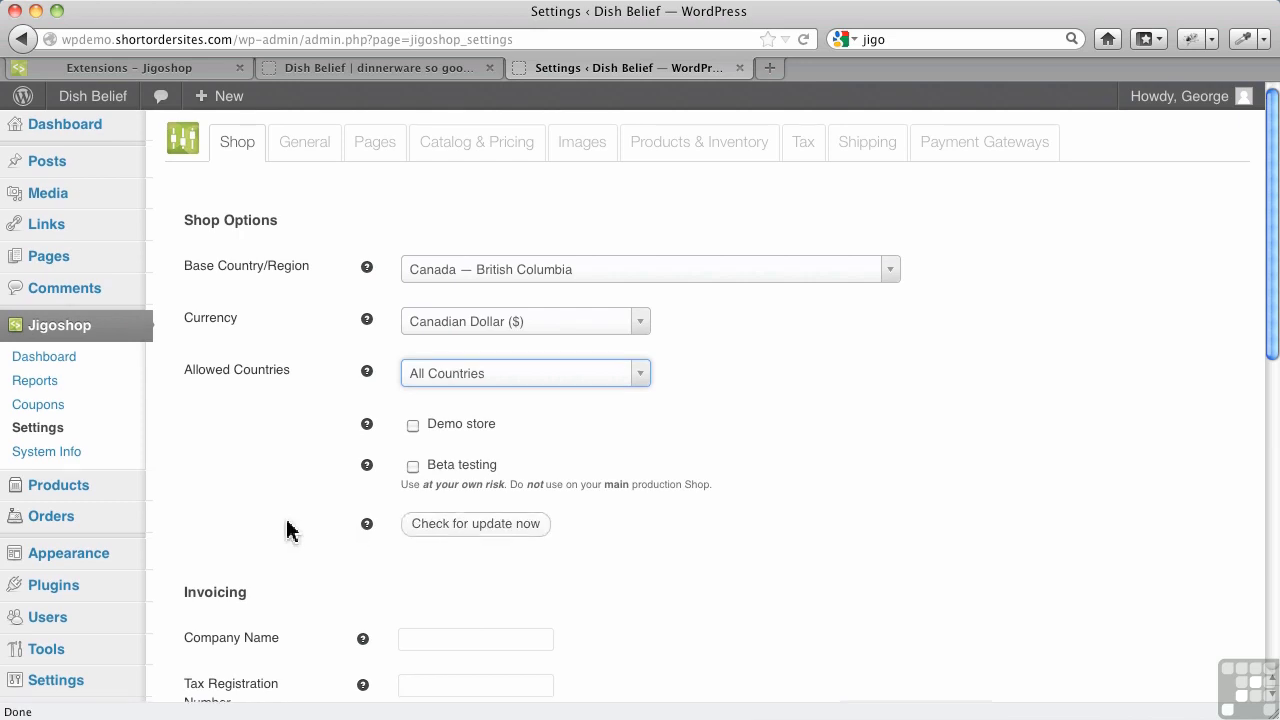
Enter company name Dish Belief and the HST-prefixed tax registration number
scroll(286, 528, "down", 3)
scroll(295, 510, "down", 5)
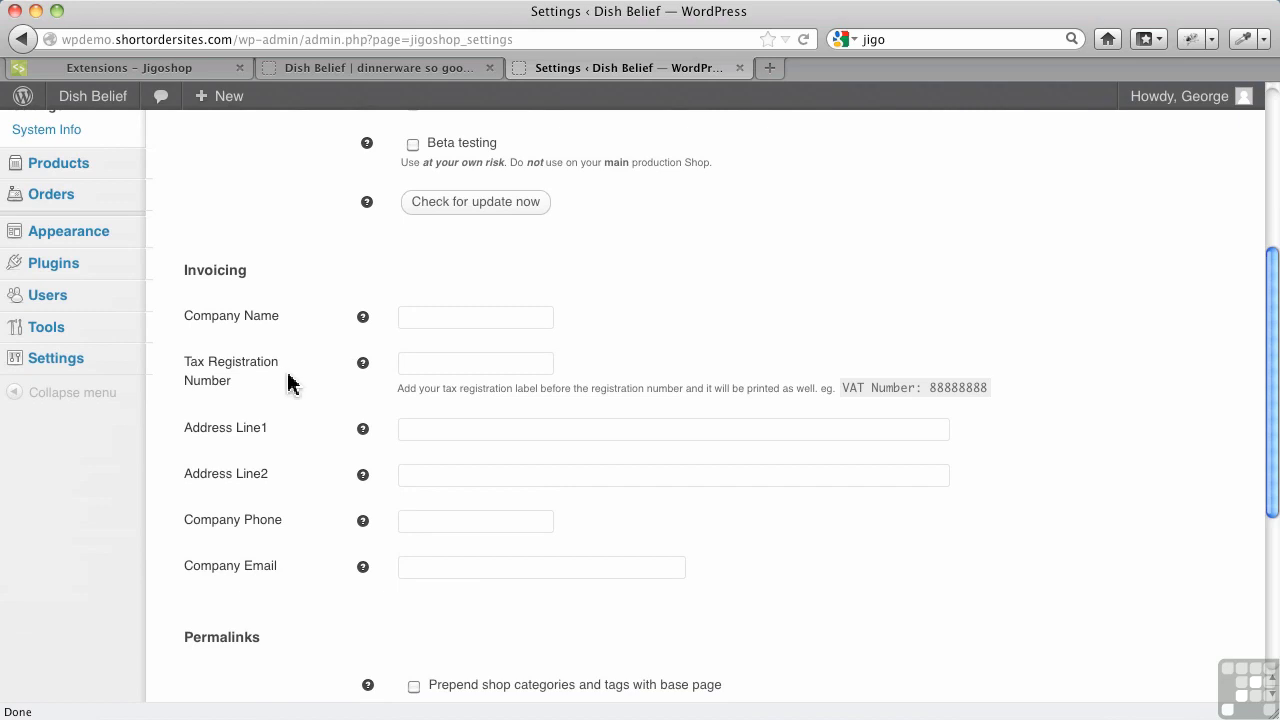
left_click(430, 316)
type("Dish")
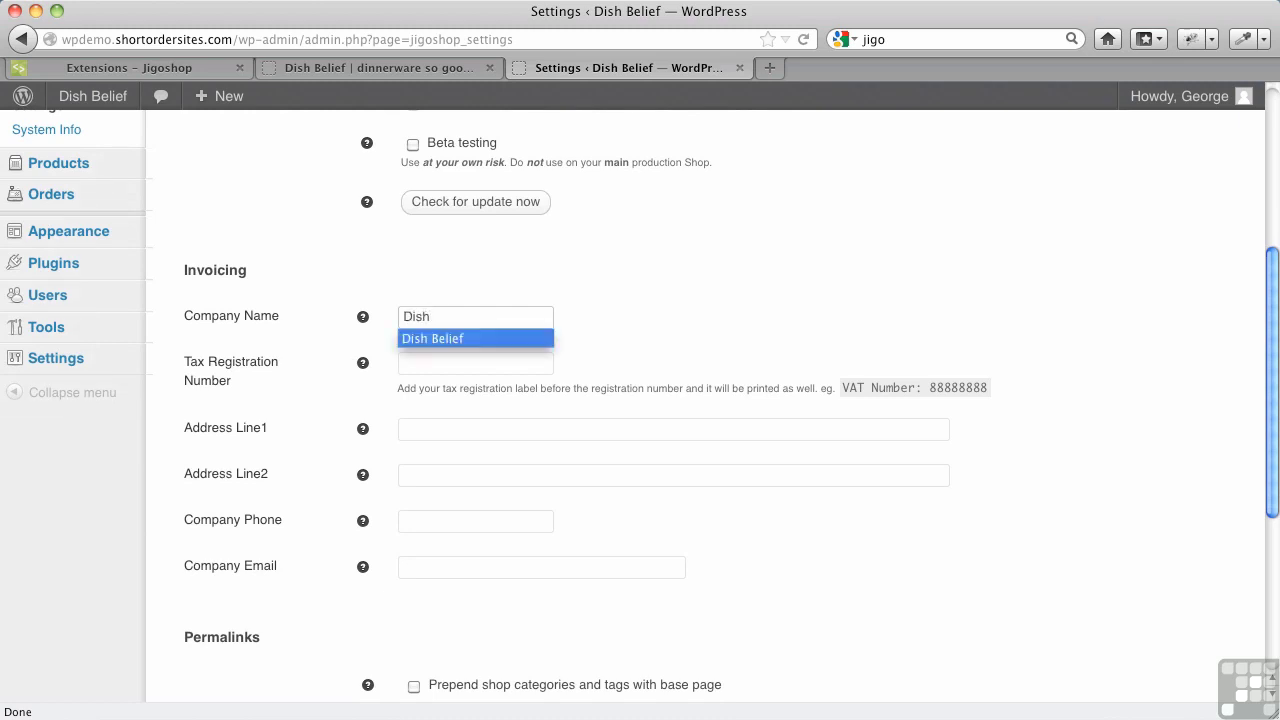
key("Tab")
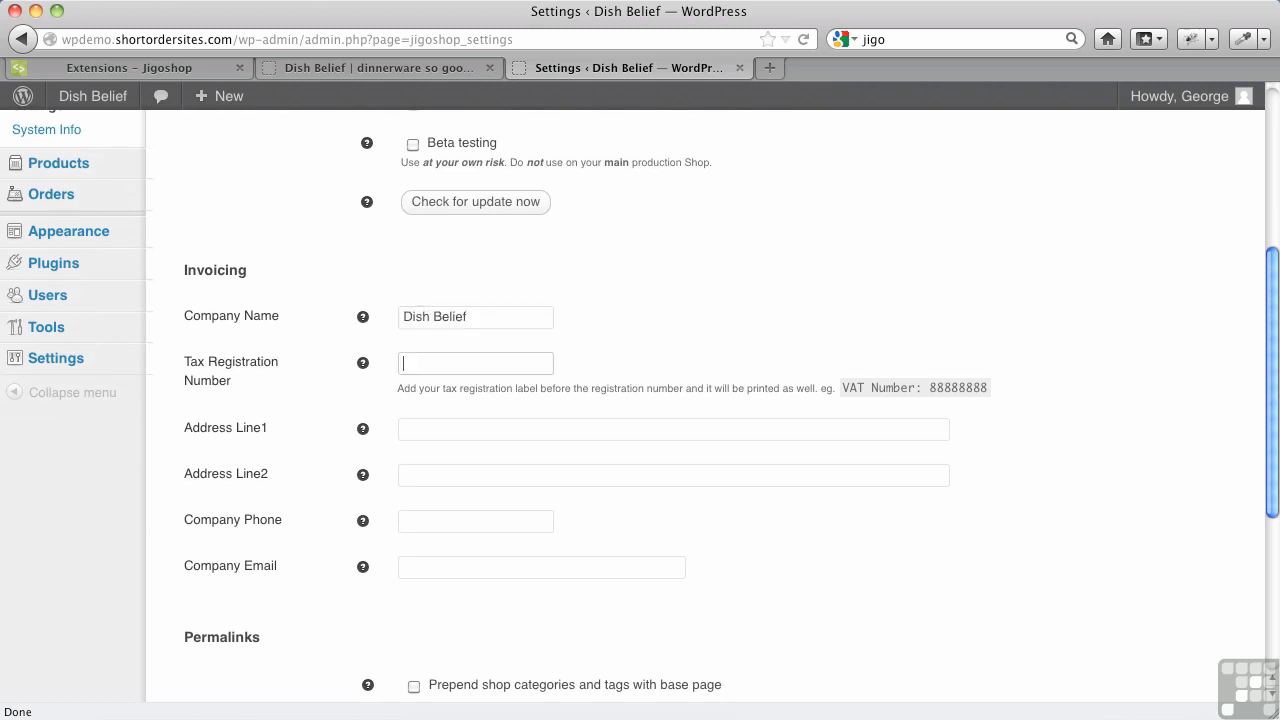
type("7")
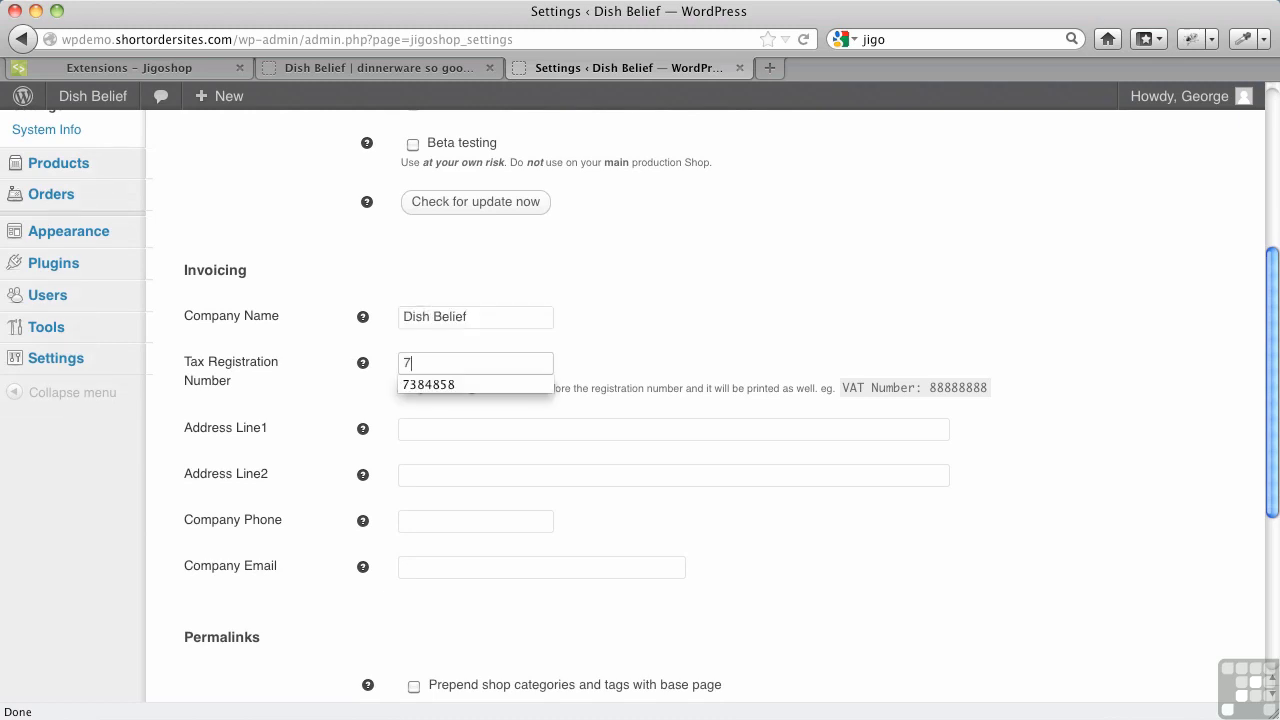
key("Tab")
left_click(508, 363)
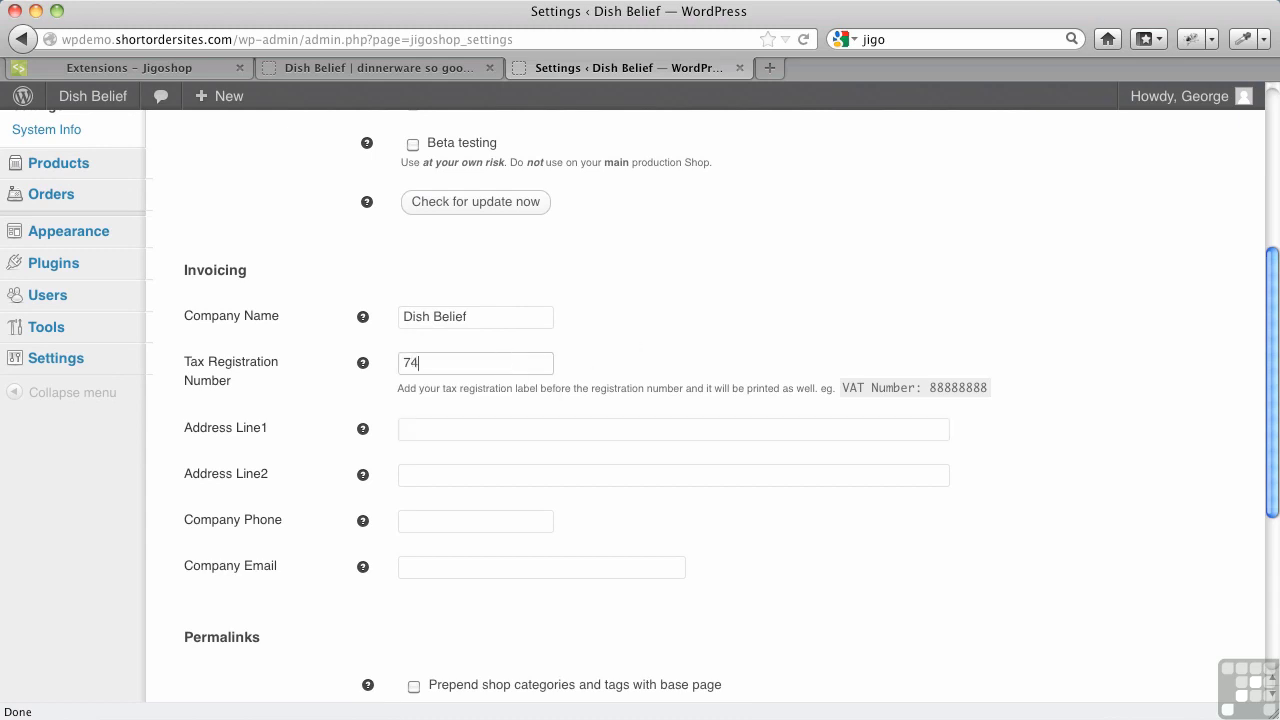
left_click(401, 364)
type("HST")
Fill Address Line1 with the saved street address, then enter the company phone and e-mail
left_click(438, 427)
left_click(438, 427)
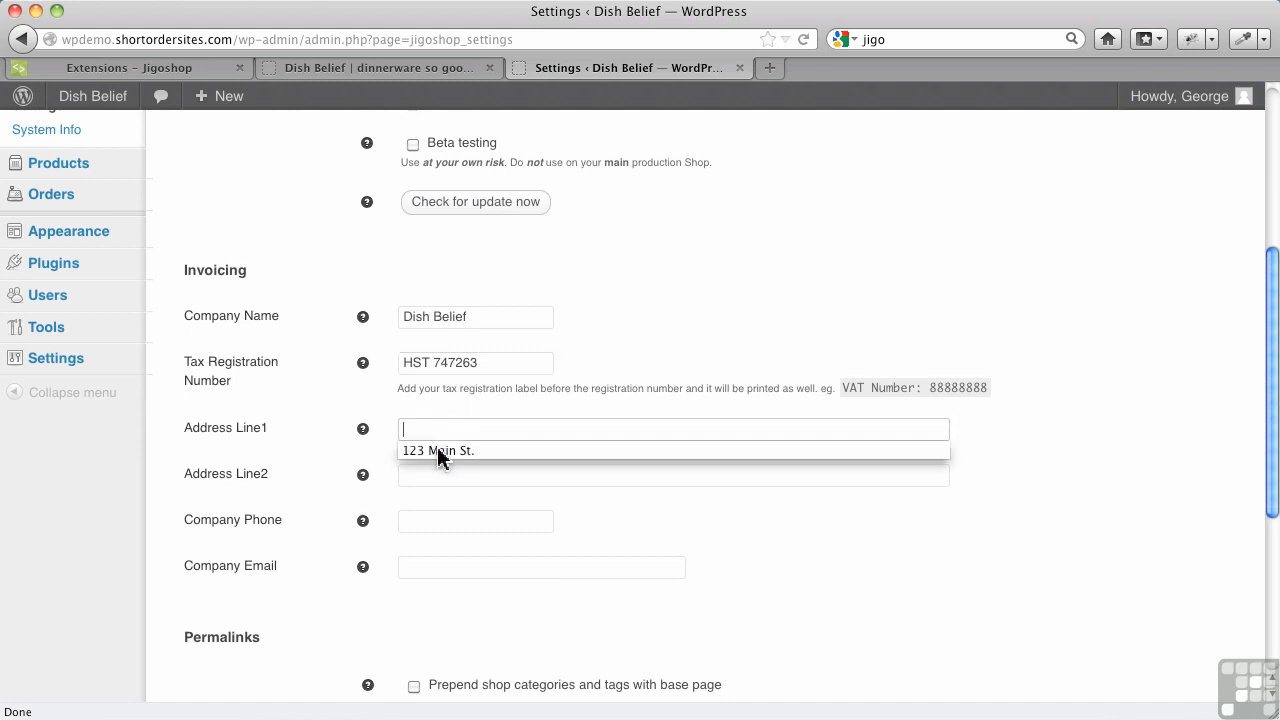
left_click(440, 451)
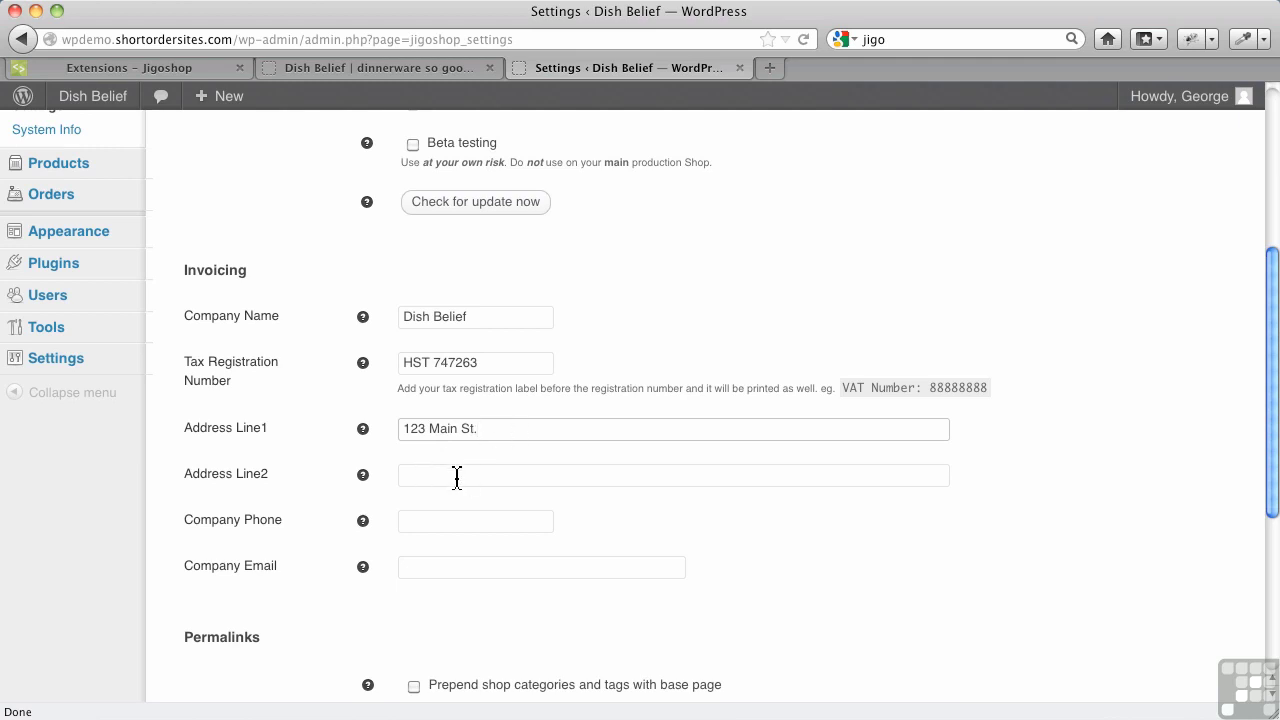
left_click(430, 524)
type("2")
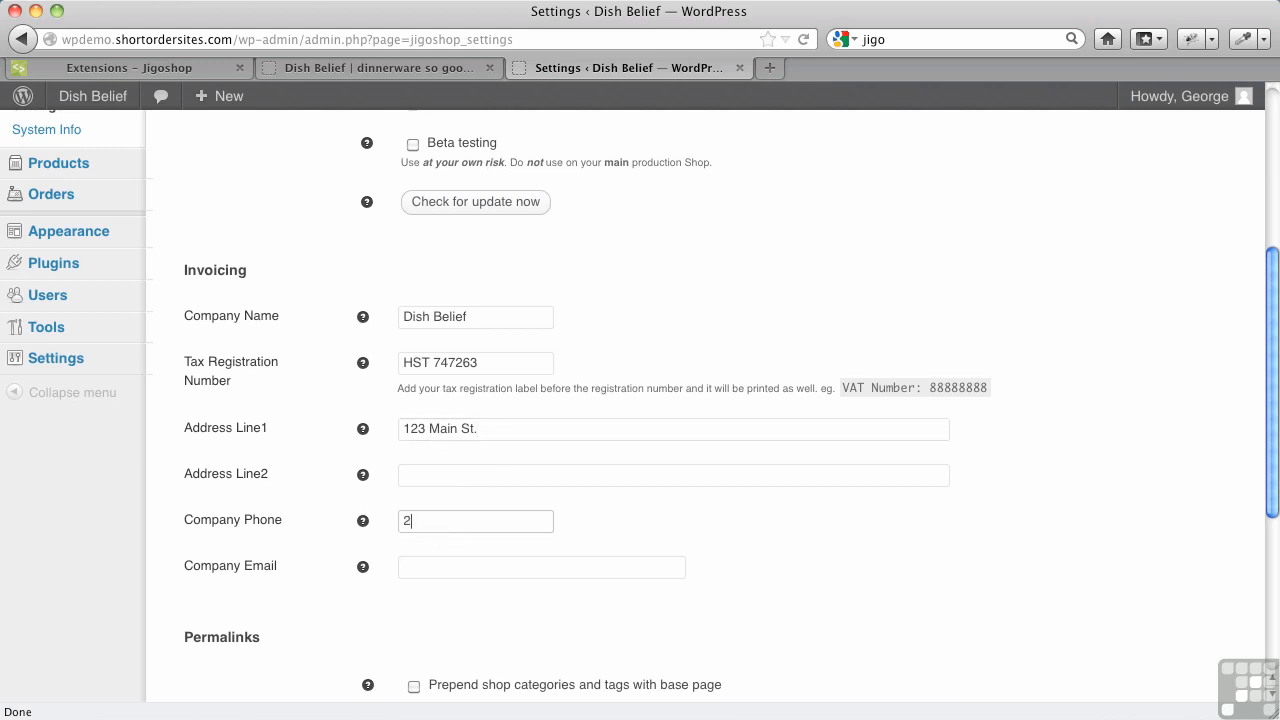
type("50-555-1212")
left_click(416, 568)
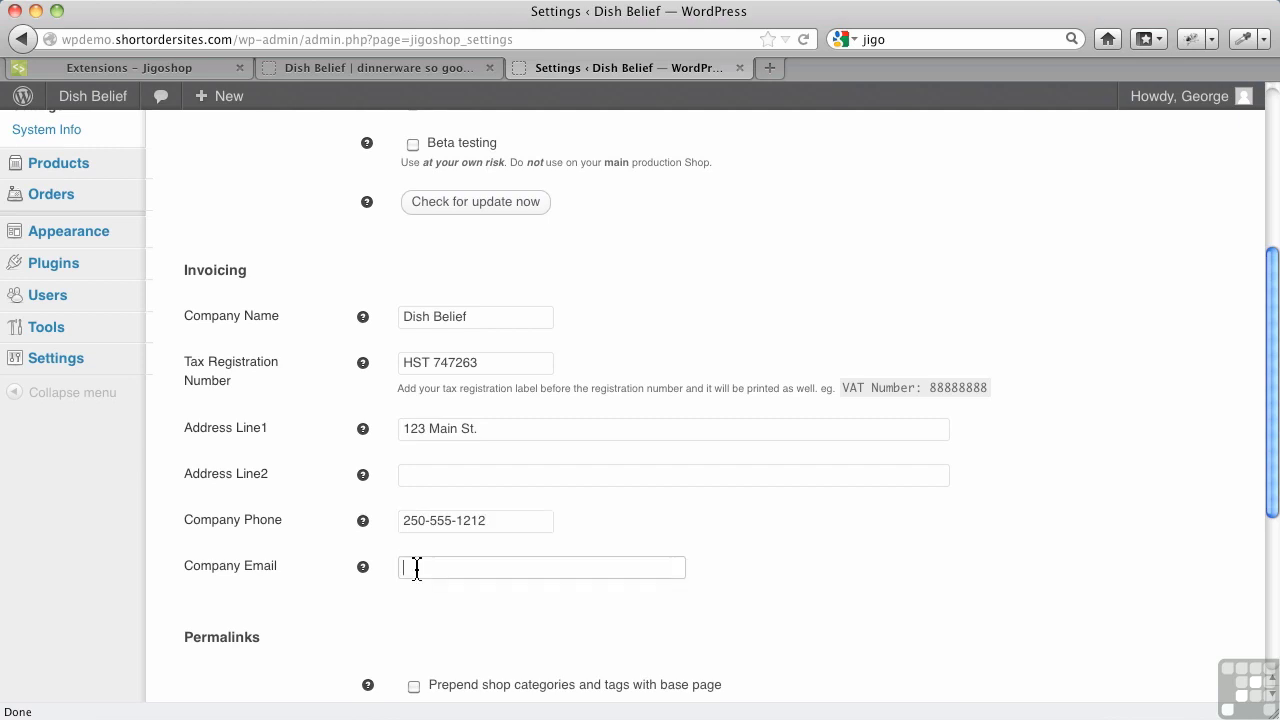
type("g")
type("eorge")
type("@")
key("BackSpace")
key("BackSpace")
key("BackSpace")
key("BackSpace")
key("BackSpace")
key("BackSpace")
key("BackSpace")
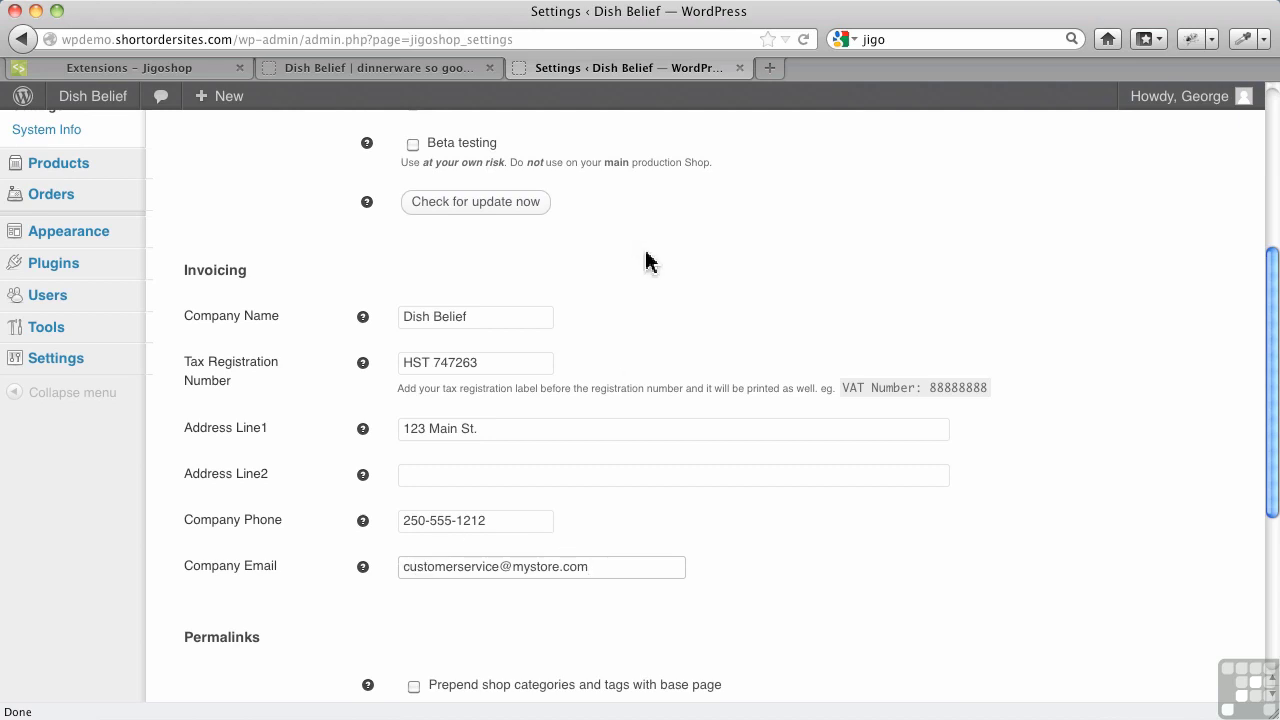
scroll(709, 586, "down", 1)
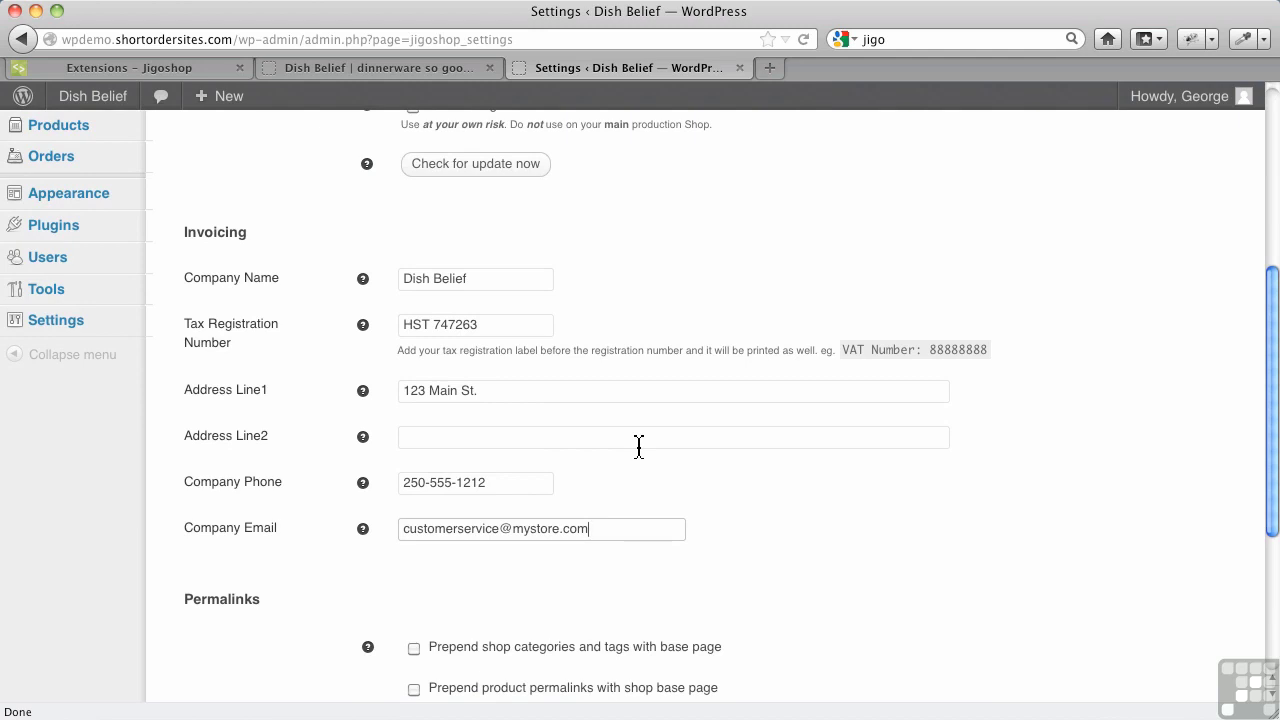
scroll(639, 446, "down", 5)
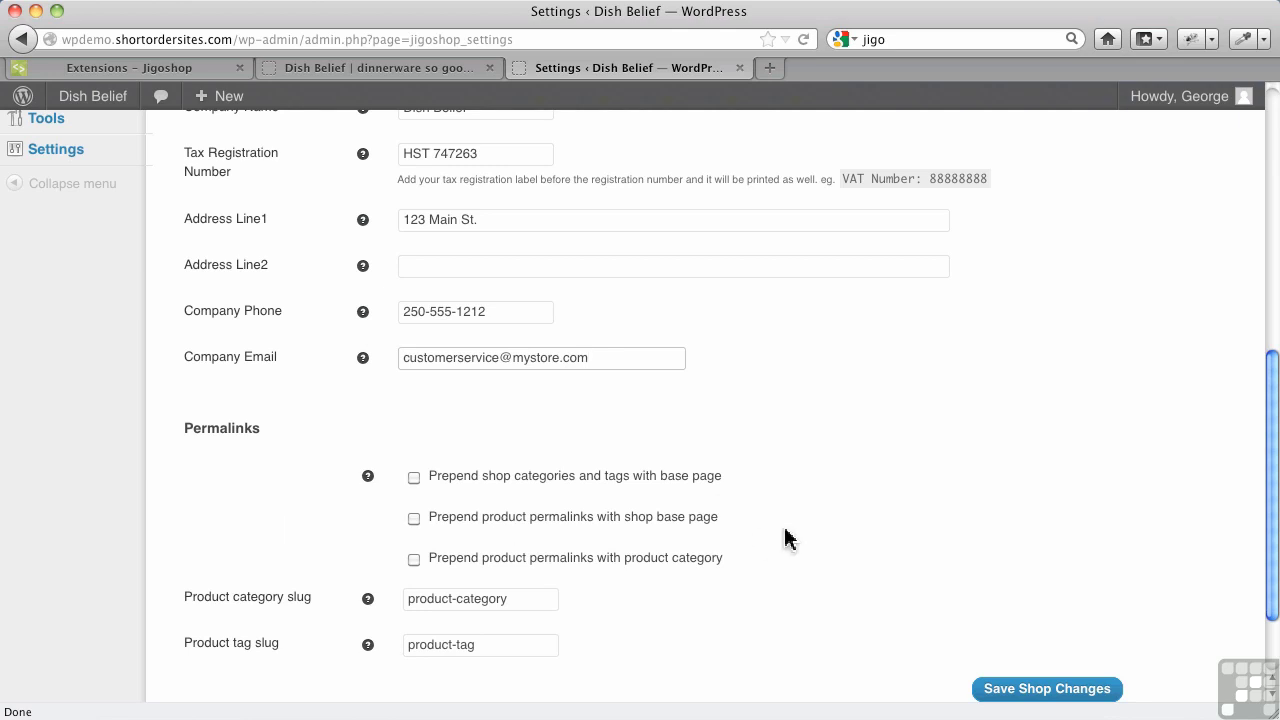
Submit the Jigoshop Shop settings with Save Shop Changes
scroll(786, 538, "down", 3)
left_click(987, 594)
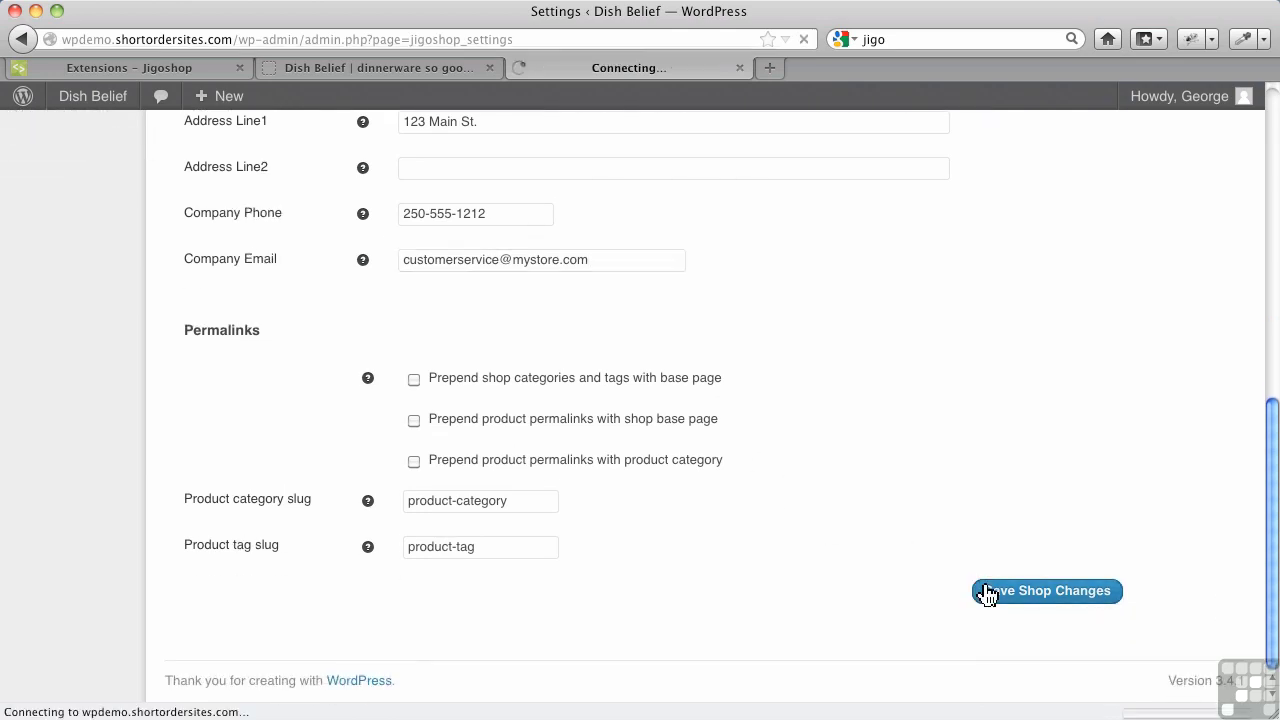